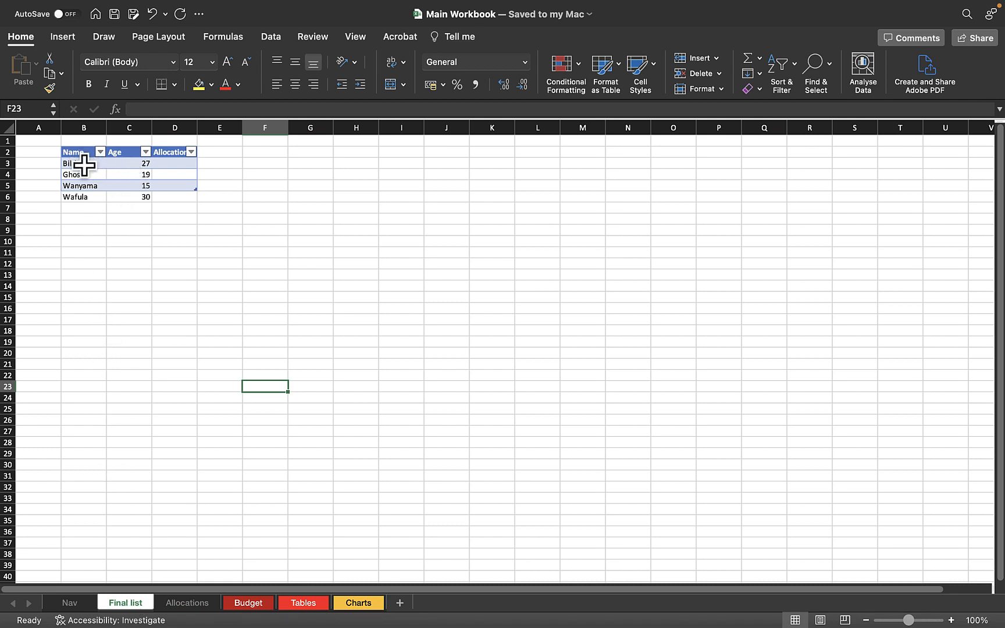
- Compare the names on the Final list sheet with the Name and Allocation columns on the Allocations sheet, including their column order
{"action": "left_click_drag", "start_coordinate": [80, 165], "coordinate": [81, 193]}
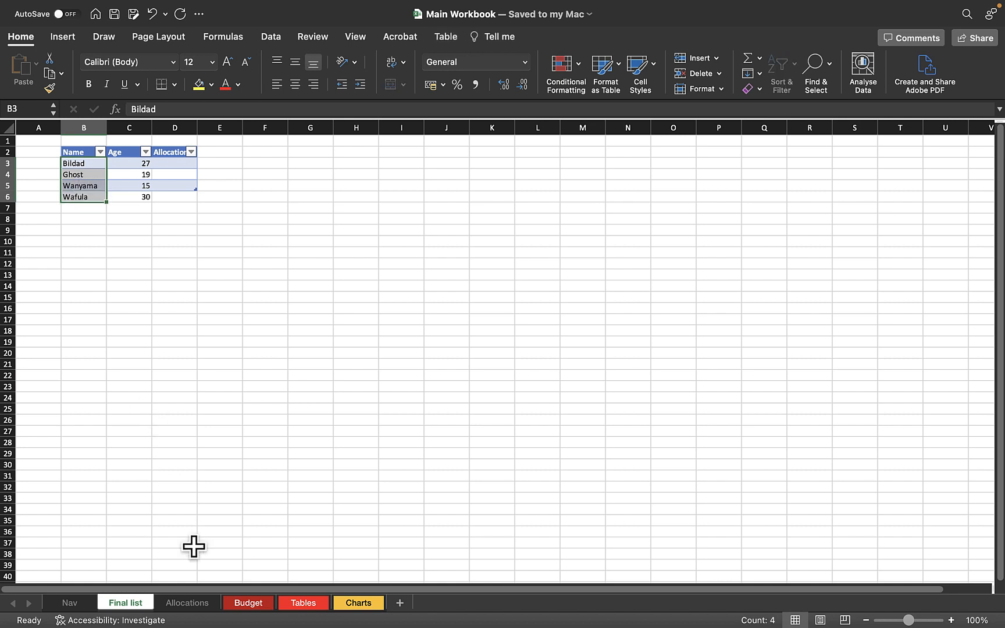
{"action": "left_click", "coordinate": [187, 603]}
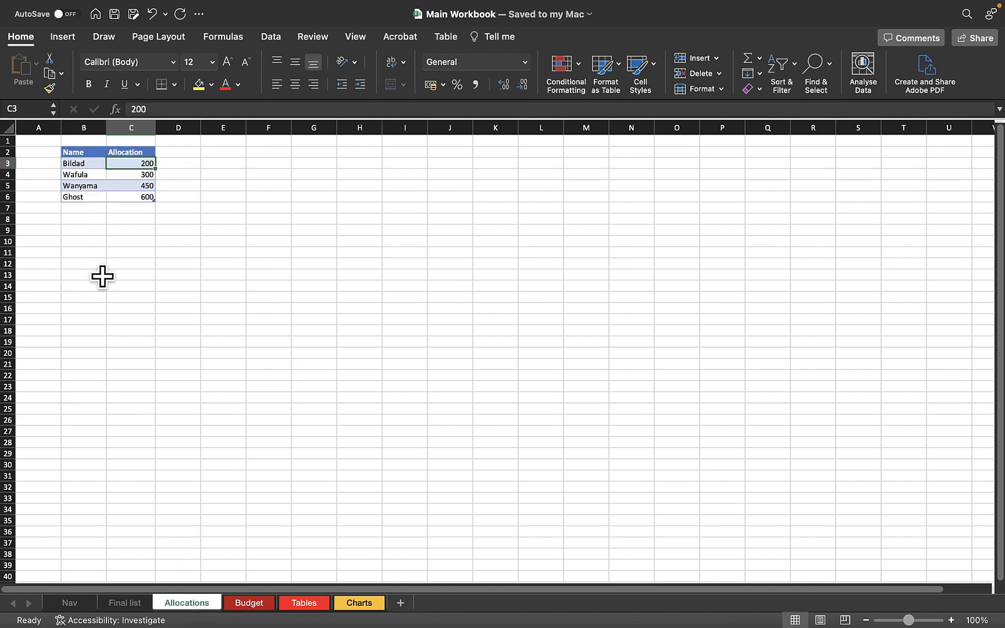
{"action": "left_click", "coordinate": [126, 604]}
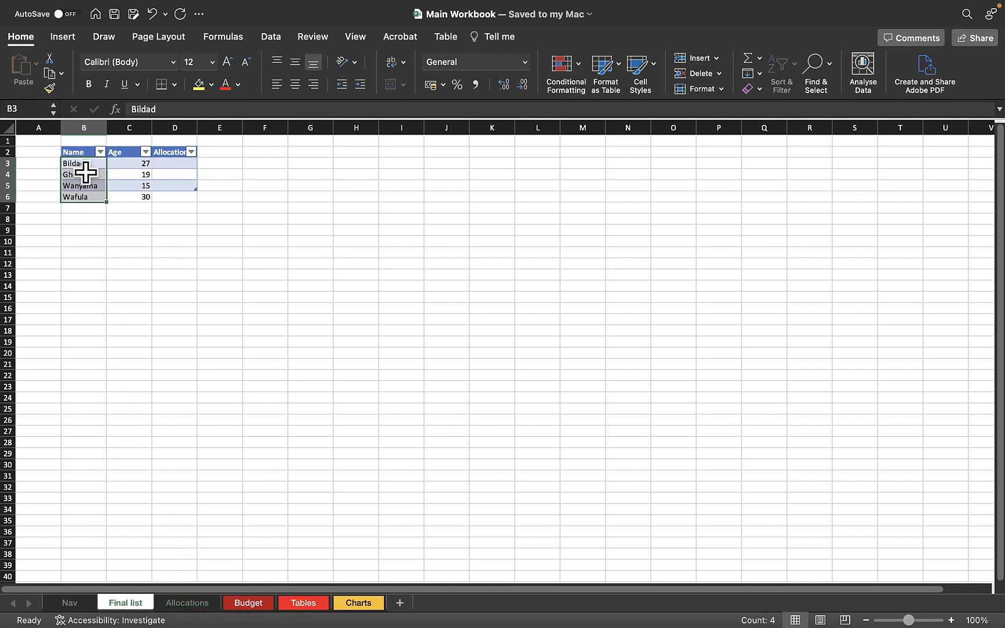
{"action": "left_click", "coordinate": [187, 603]}
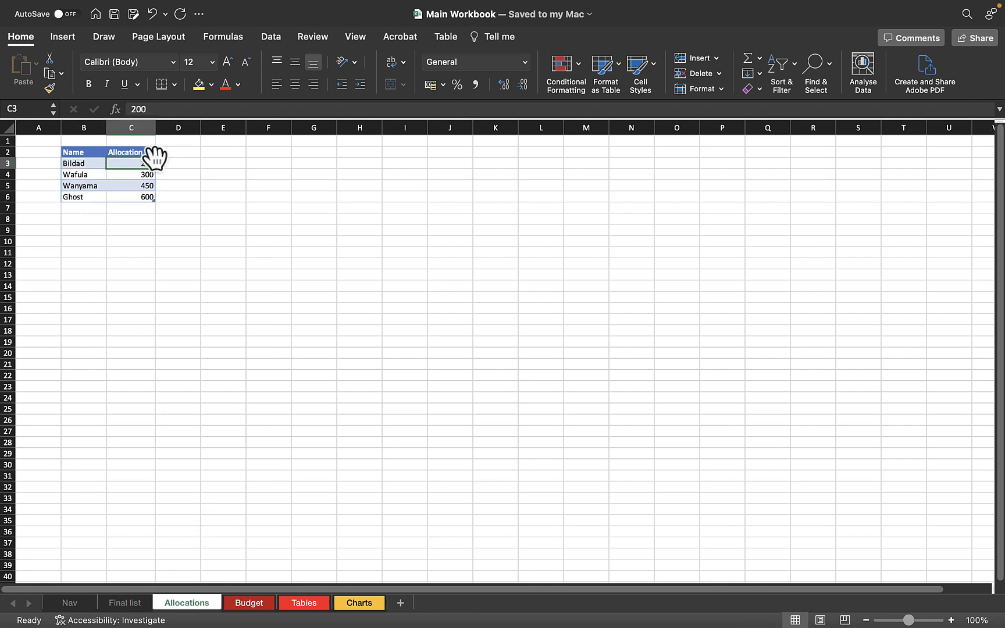
{"action": "left_click_drag", "start_coordinate": [141, 164], "coordinate": [175, 187]}
{"action": "left_click", "coordinate": [132, 603]}
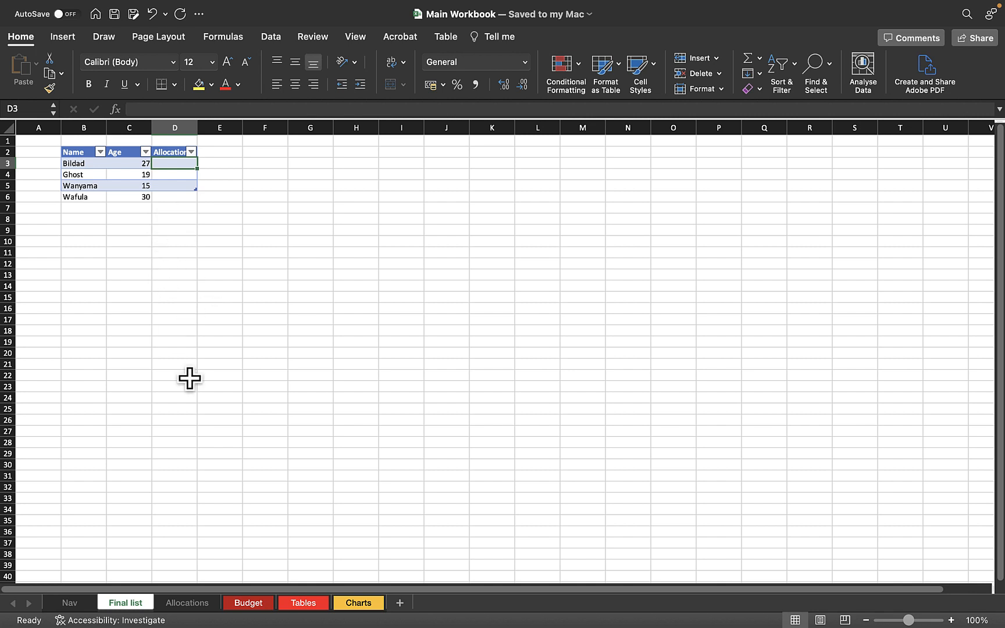
{"action": "left_click", "coordinate": [186, 605]}
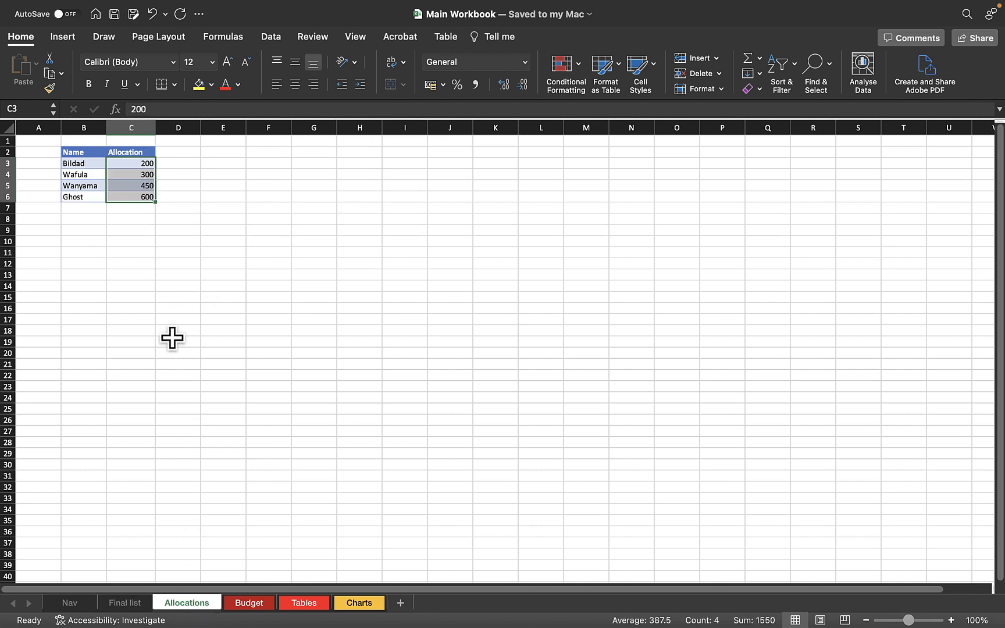
{"action": "left_click", "coordinate": [129, 283]}
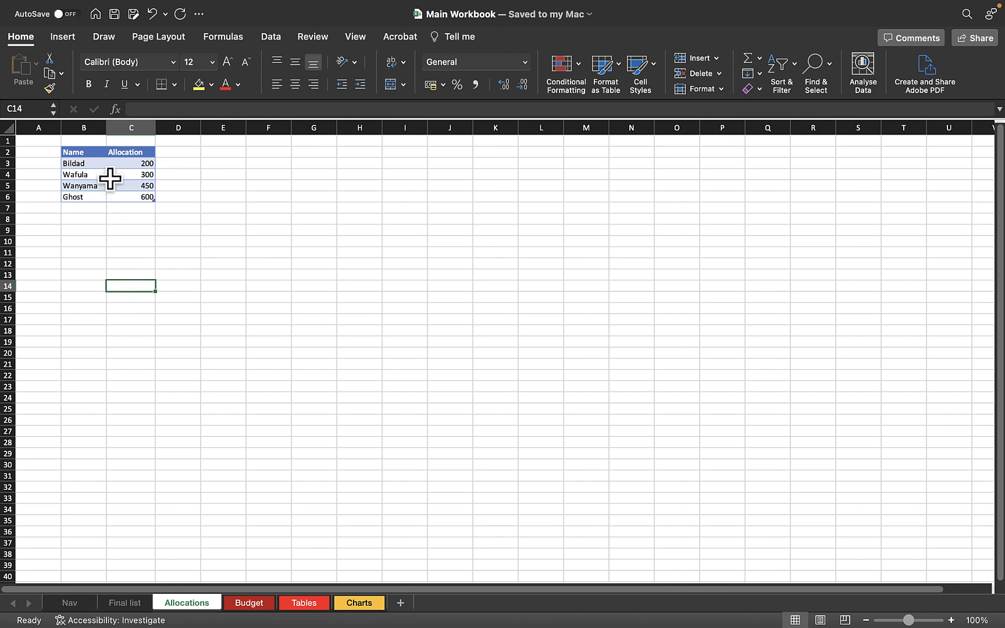
{"action": "left_click", "coordinate": [93, 129]}
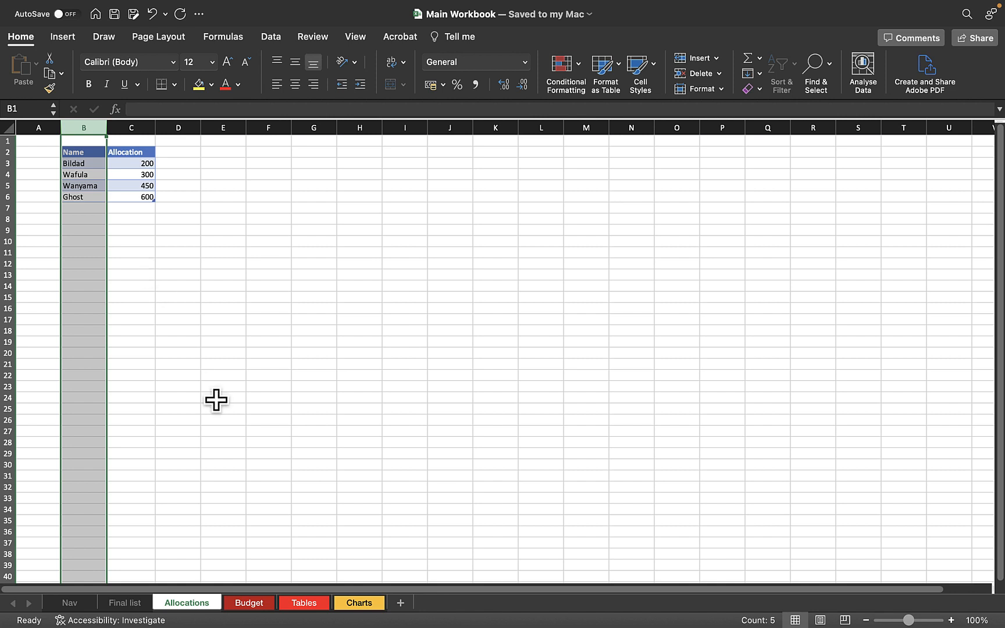
{"action": "left_click", "coordinate": [23, 125]}
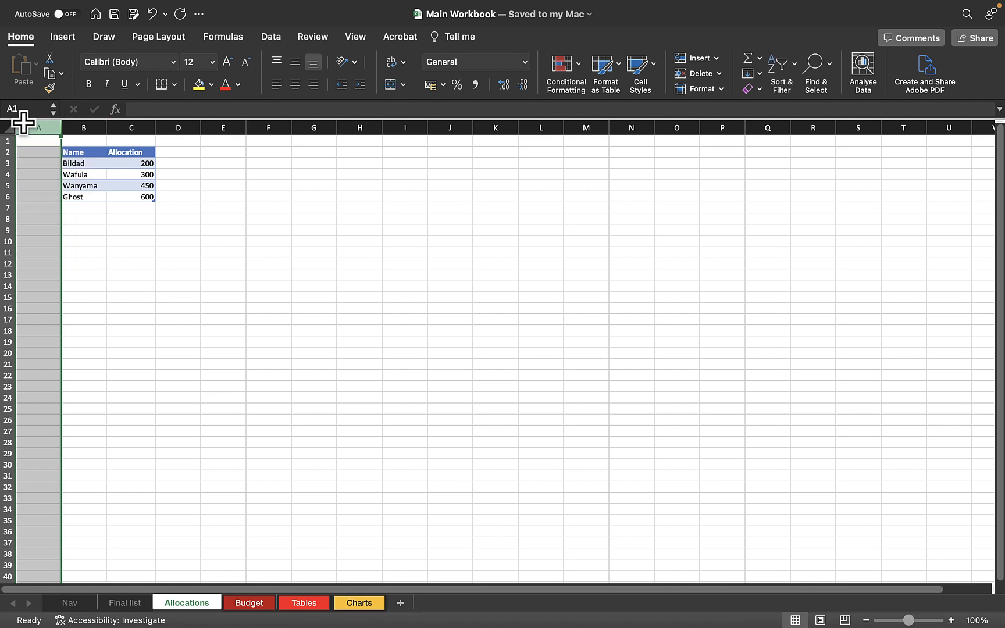
{"action": "left_click", "coordinate": [70, 128]}
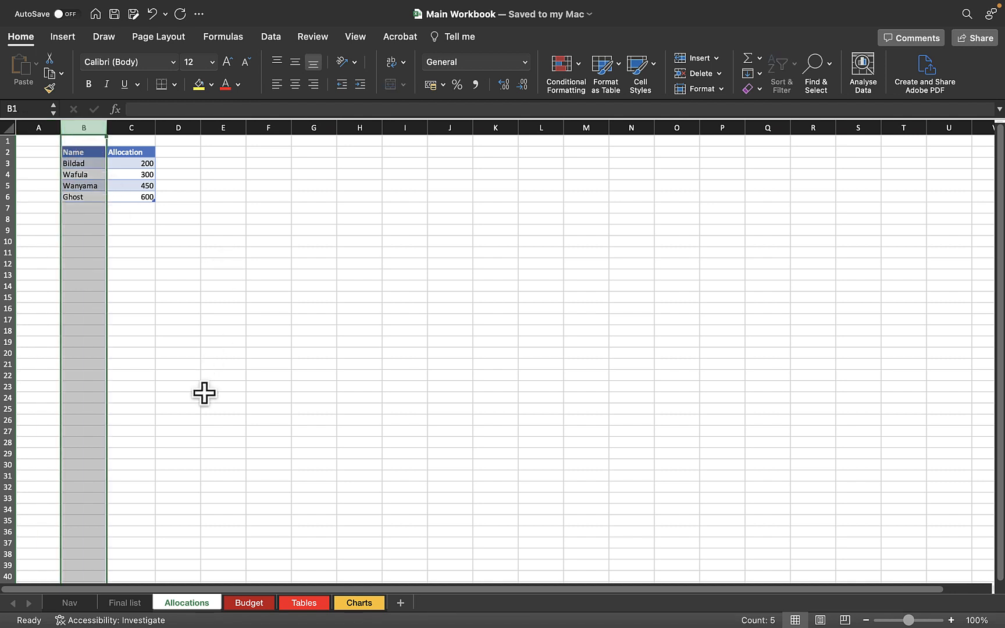
- Start a VLOOKUP formula in D3 of the Final list sheet, using the Name value in B3 as the lookup value
{"action": "left_click", "coordinate": [130, 605]}
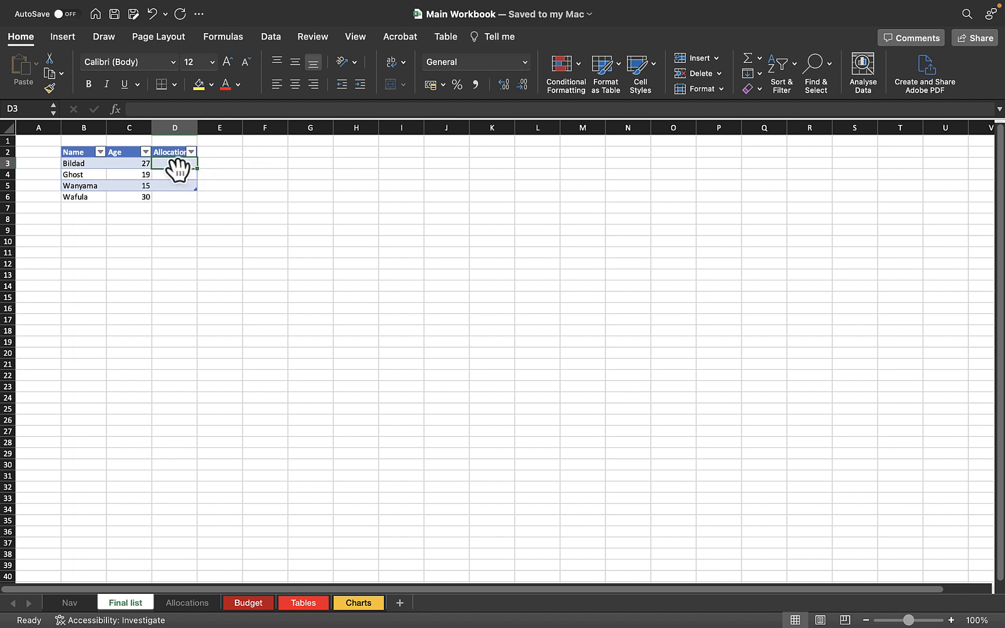
{"action": "type", "text": "="}
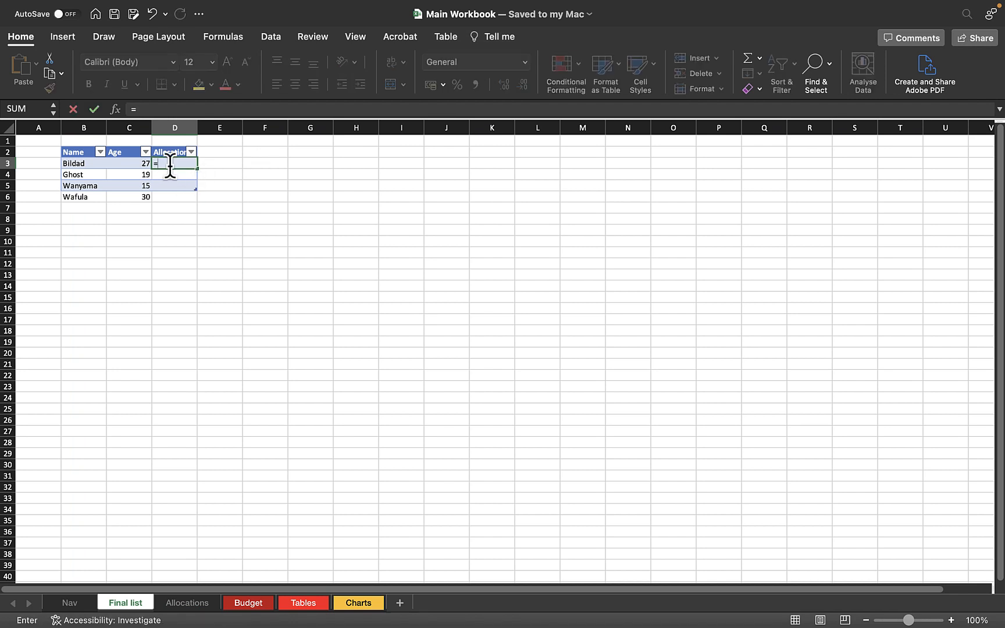
{"action": "type", "text": "vlo"}
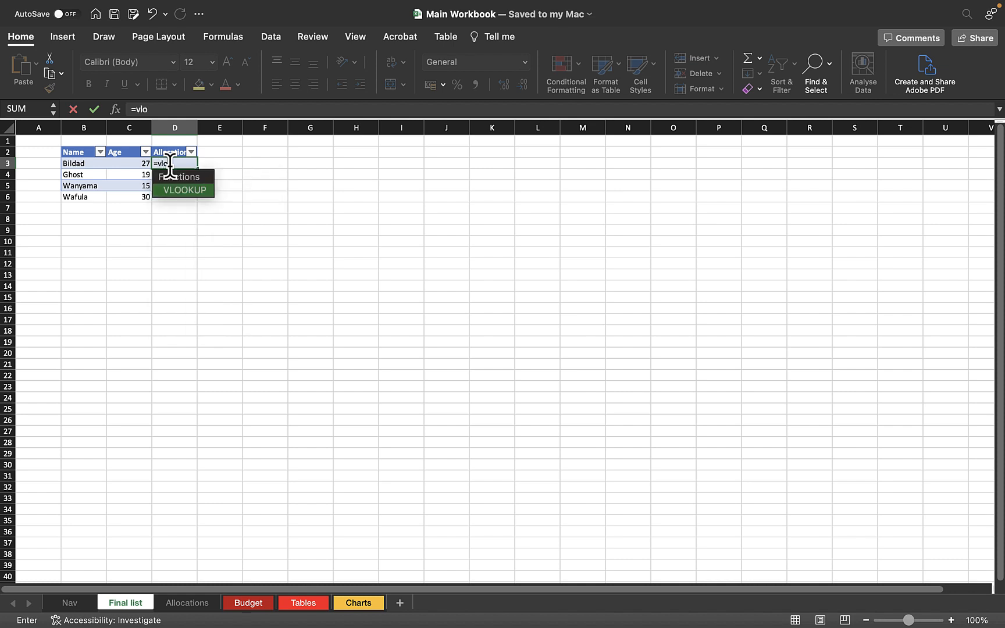
{"action": "double_click", "coordinate": [192, 187]}
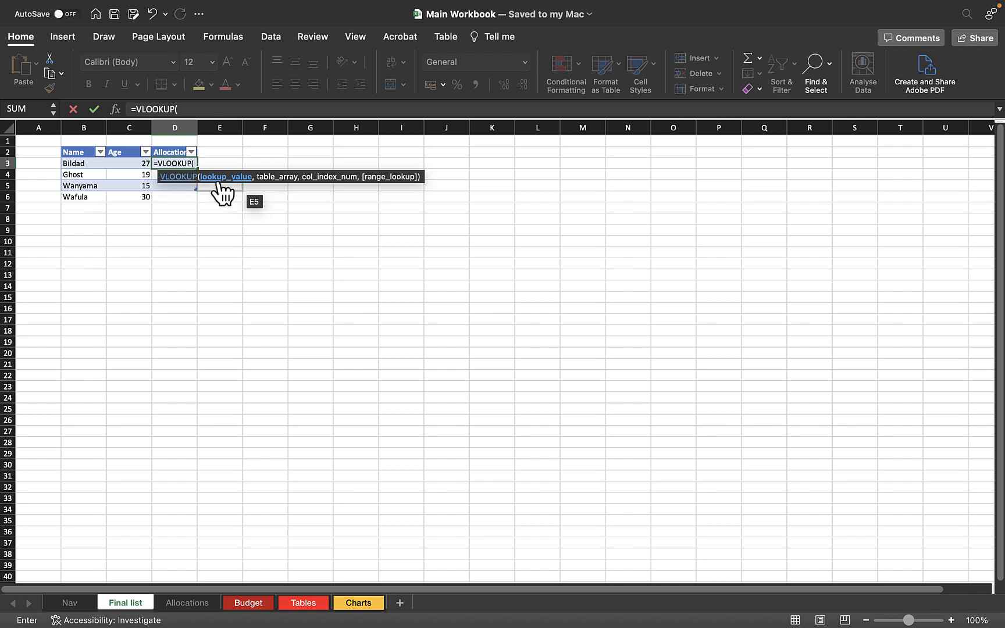
{"action": "left_click", "coordinate": [74, 164]}
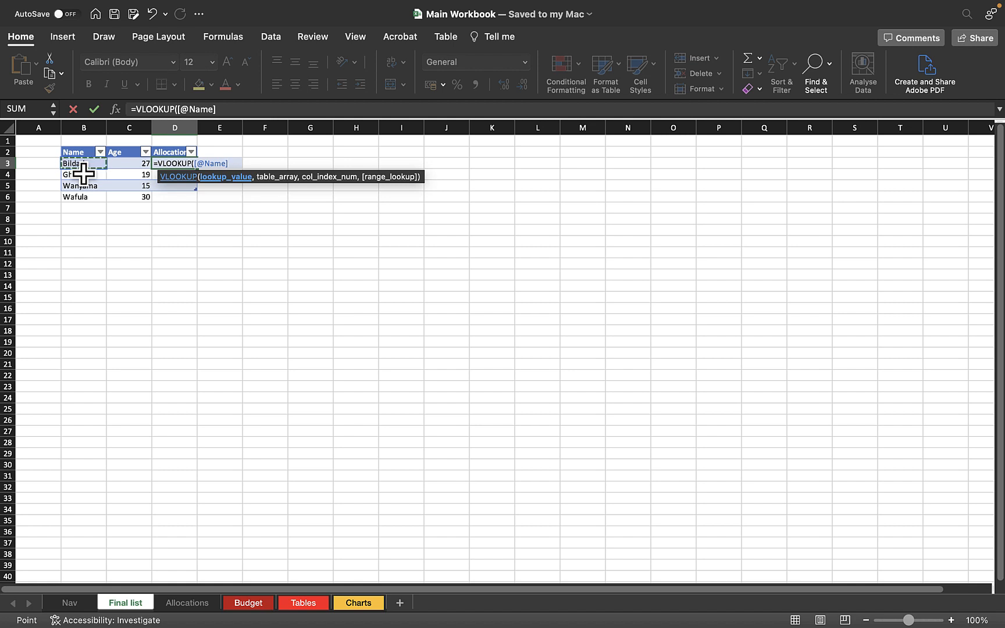
{"action": "type", "text": ","}
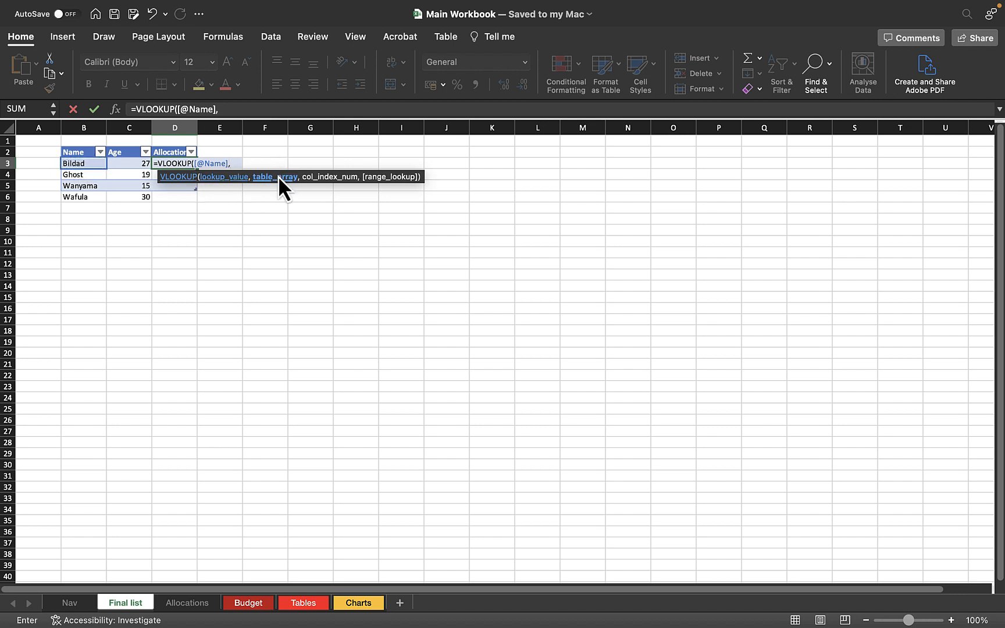
{"action": "left_click", "coordinate": [179, 605]}
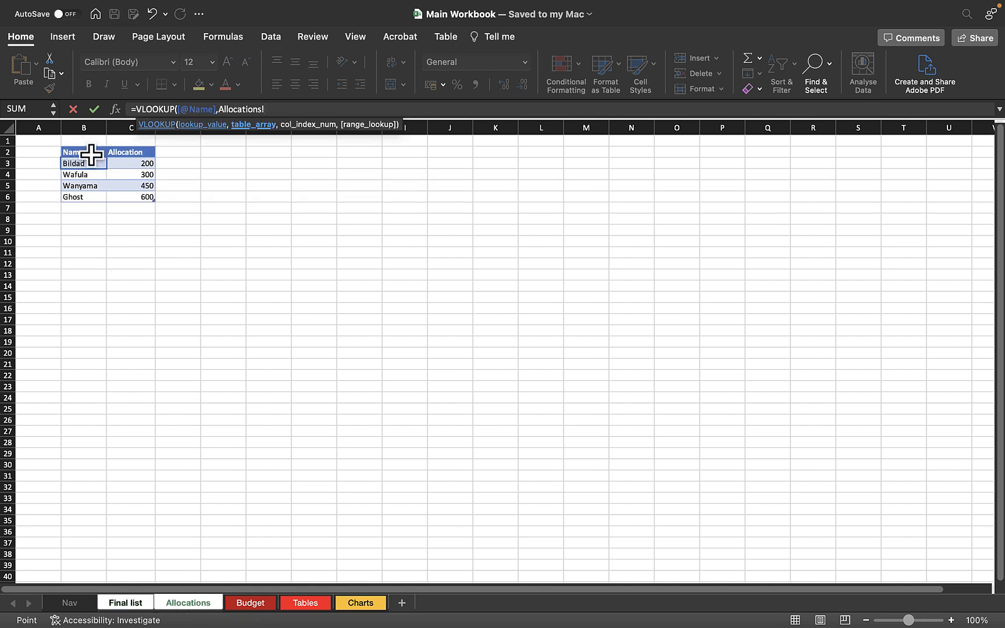
{"action": "left_click_drag", "start_coordinate": [80, 166], "coordinate": [120, 198]}
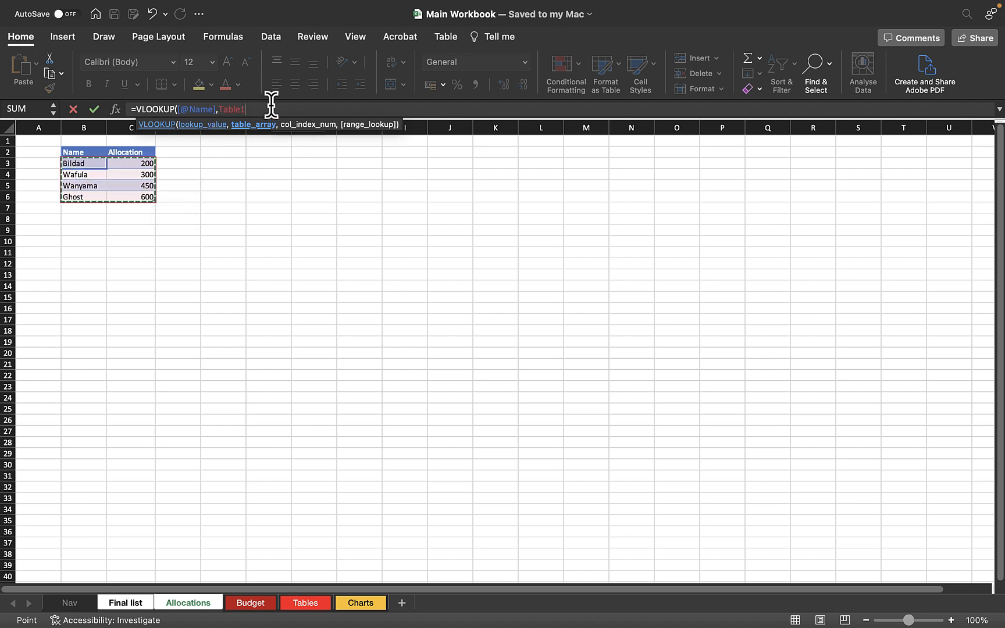
{"action": "type", "text": ","}
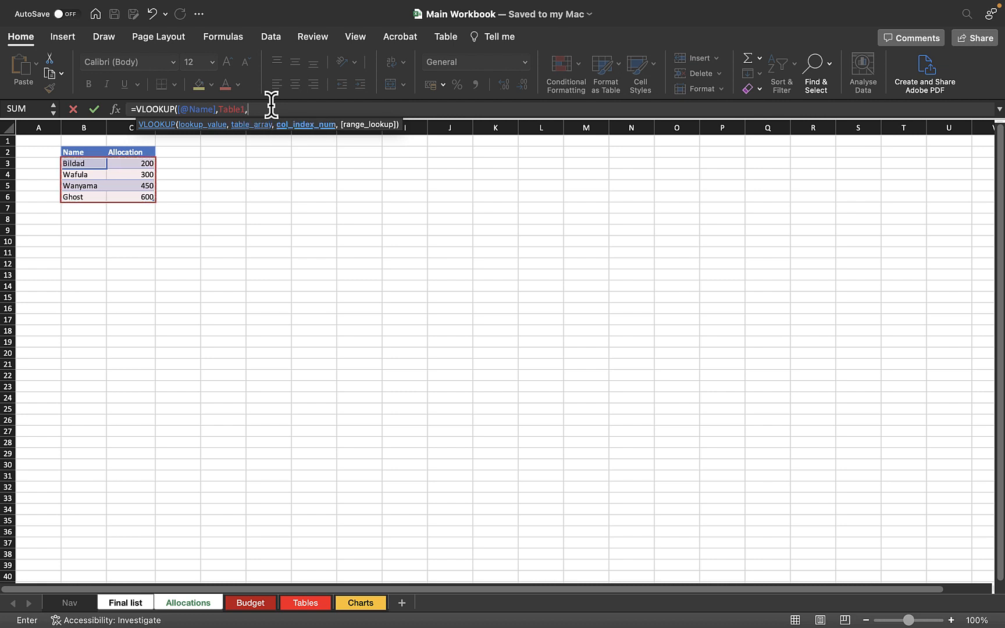
{"action": "key", "text": "BackSpace"}
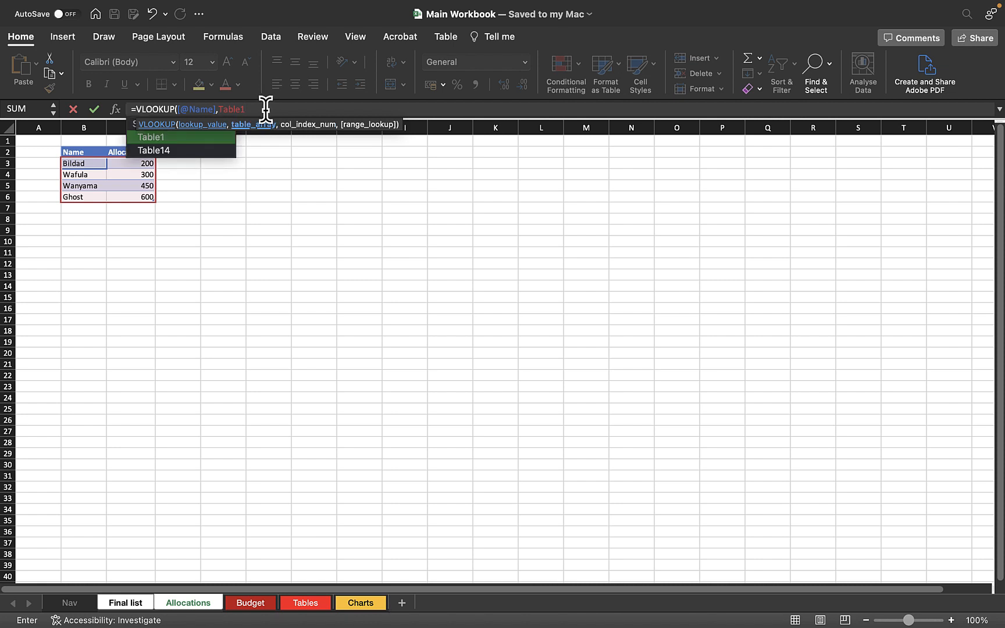
{"action": "key", "text": "Return"}
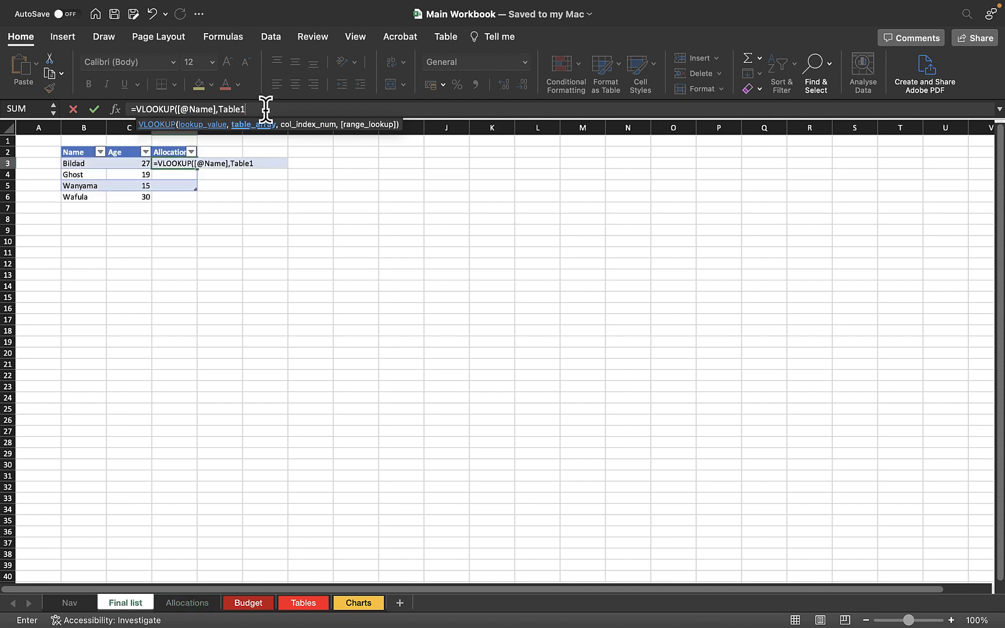
{"action": "double_click", "coordinate": [235, 109]}
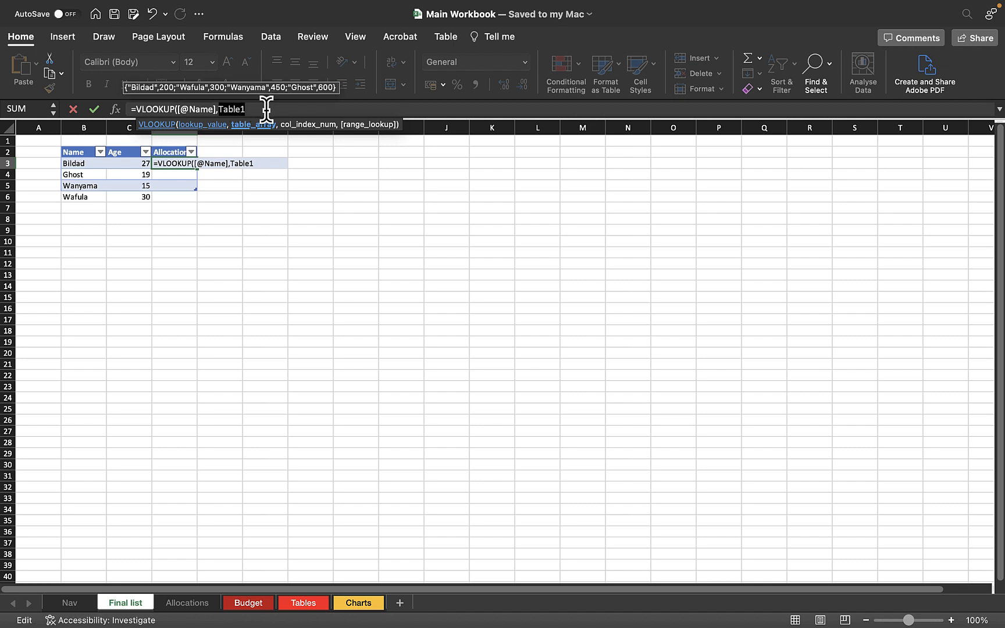
{"action": "left_click", "coordinate": [253, 109]}
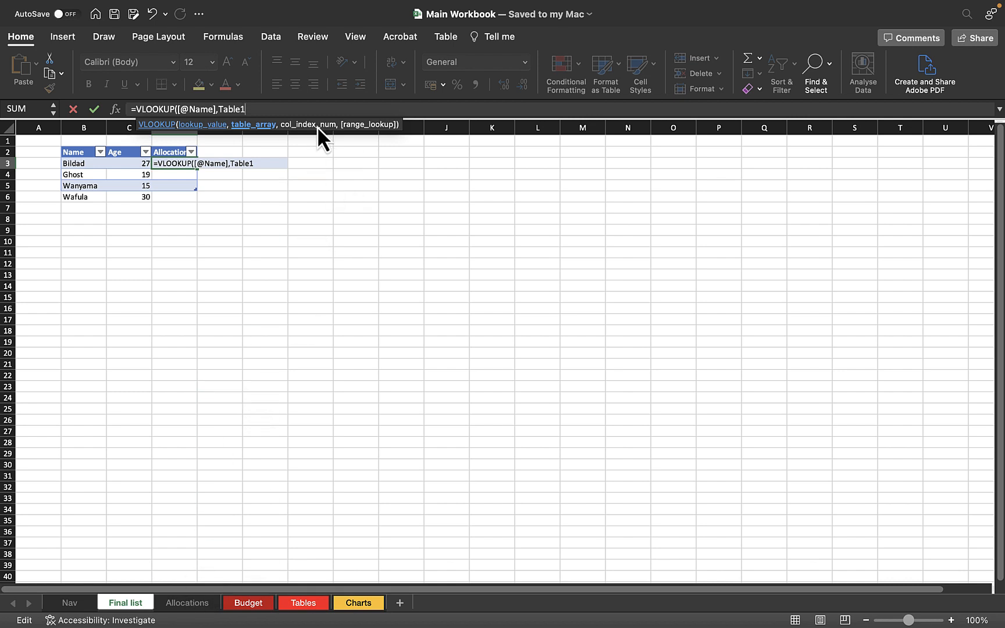
{"action": "type", "text": ","}
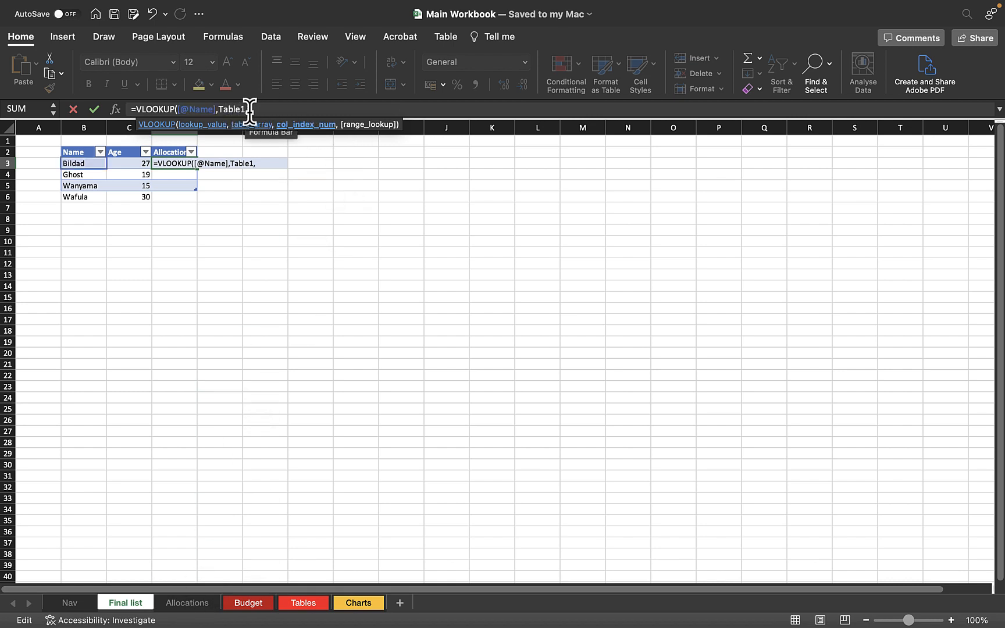
{"action": "key", "text": "BackSpace"}
{"action": "key", "text": "BackSpace"}
{"action": "key", "text": "BackSpace"}
{"action": "key", "text": "BackSpace"}
{"action": "key", "text": "BackSpace"}
{"action": "key", "text": "BackSpace"}
{"action": "key", "text": "BackSpace"}
{"action": "key", "text": "BackSpace"}
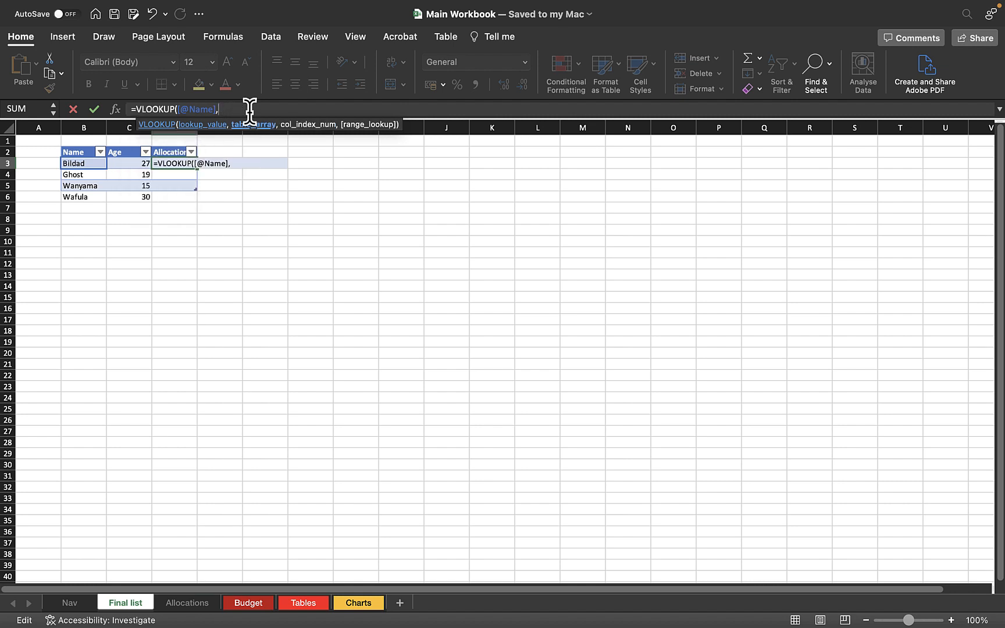
- Set the VLOOKUP's table array to Table1, cells B3:C6 on the Allocations sheet
{"action": "type", "text": ","}
{"action": "left_click", "coordinate": [187, 607]}
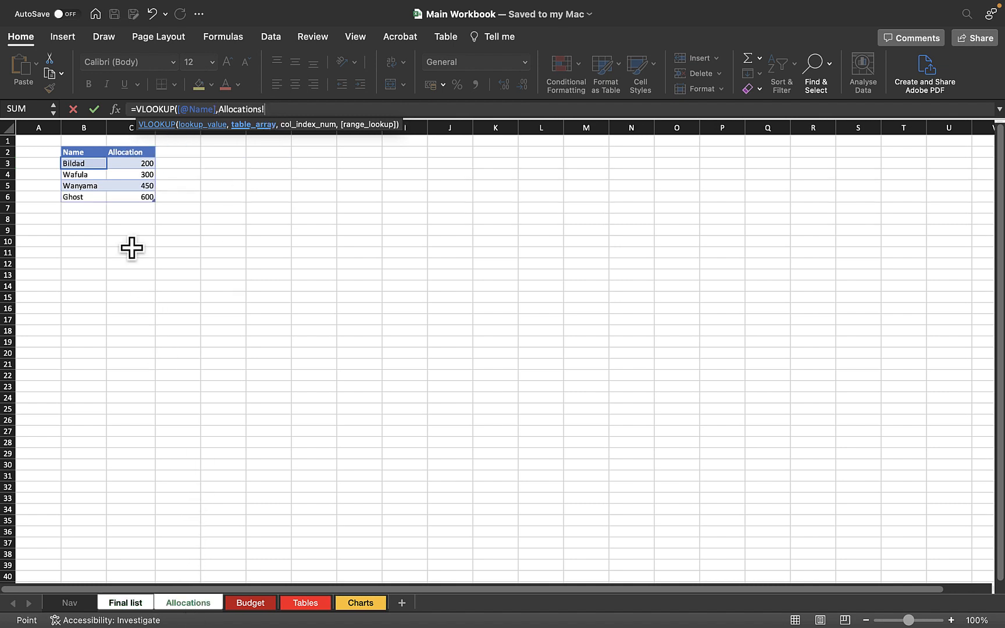
{"action": "left_click_drag", "start_coordinate": [83, 164], "coordinate": [130, 197]}
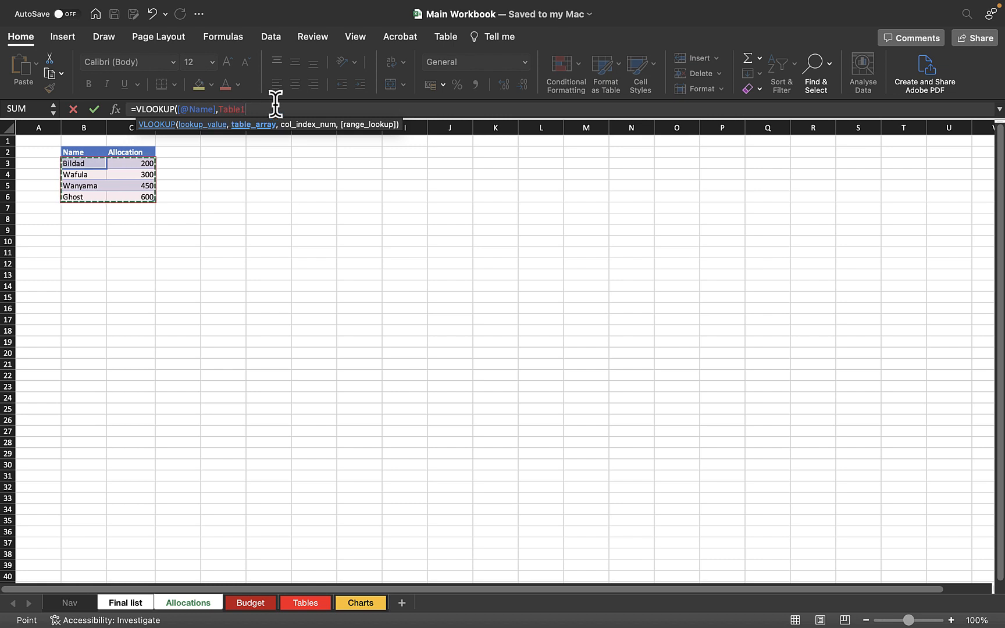
- Complete the VLOOKUP with column index 2 and FALSE for an exact match, and enter the formula
{"action": "type", "text": ",2"}
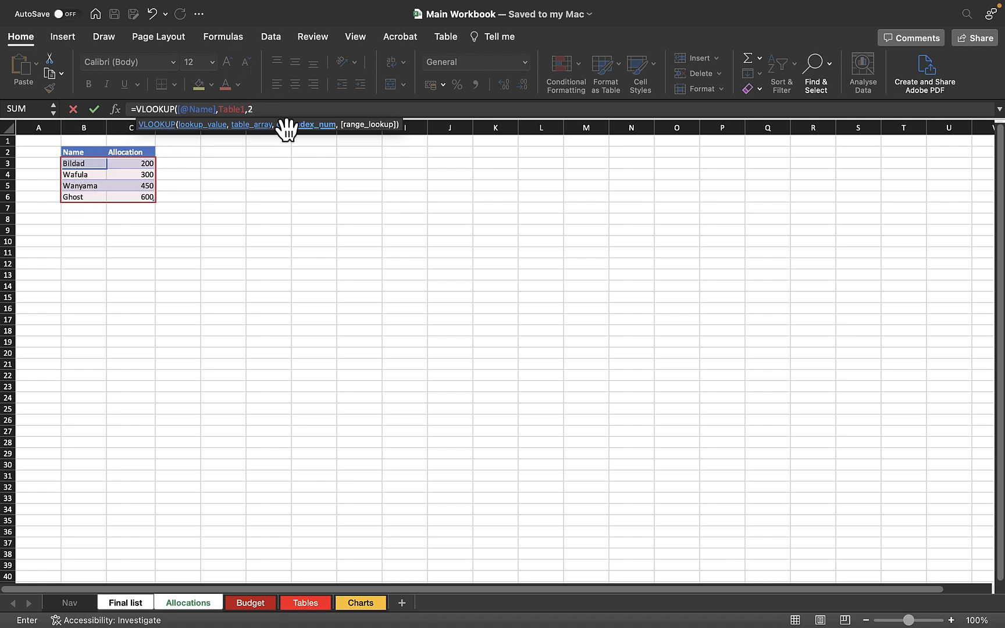
{"action": "type", "text": ","}
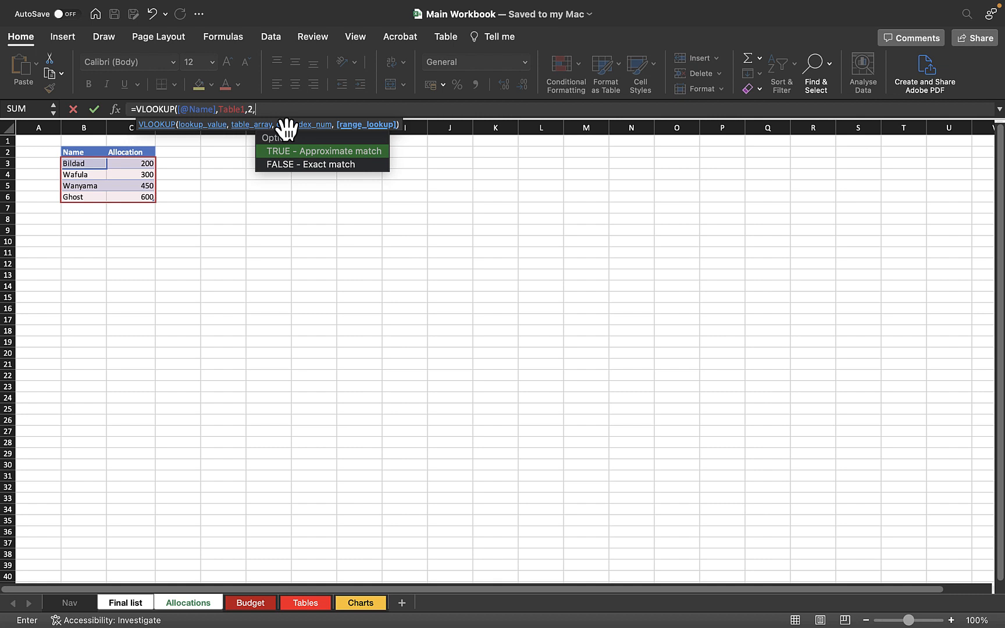
{"action": "double_click", "coordinate": [313, 165]}
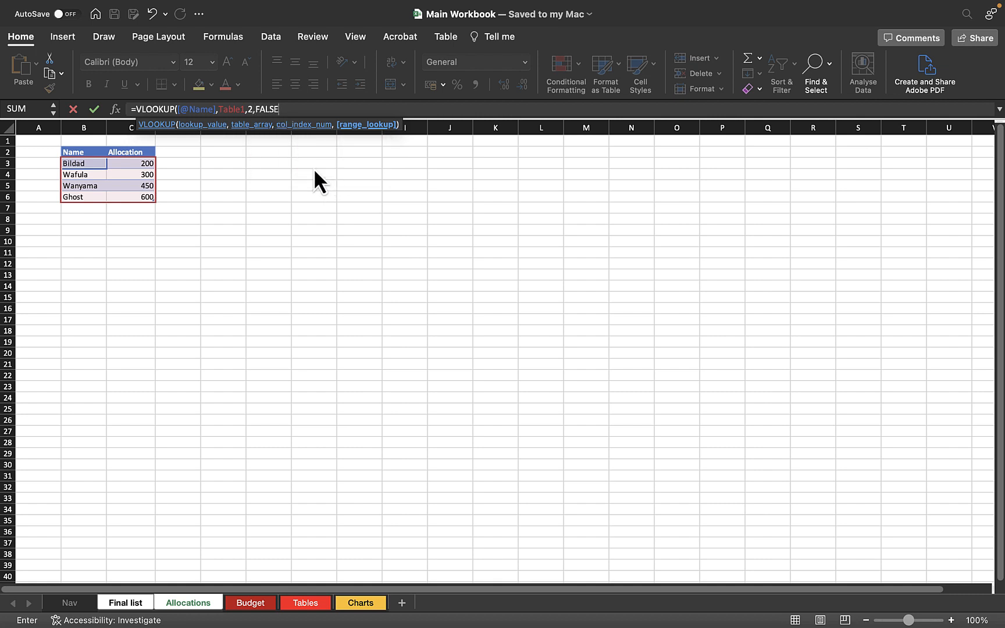
{"action": "type", "text": ")"}
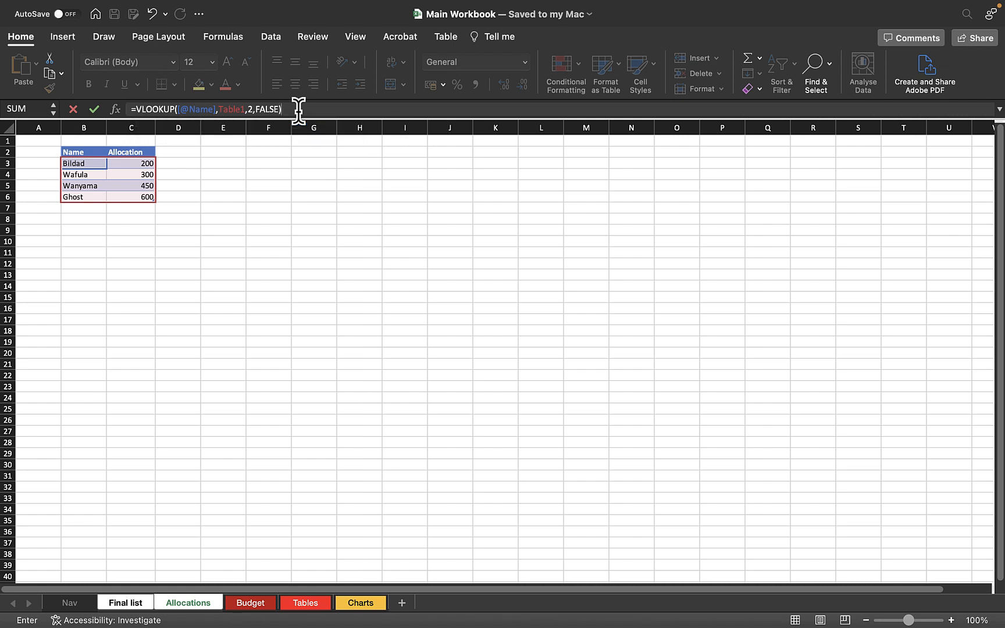
{"action": "key", "text": "Return"}
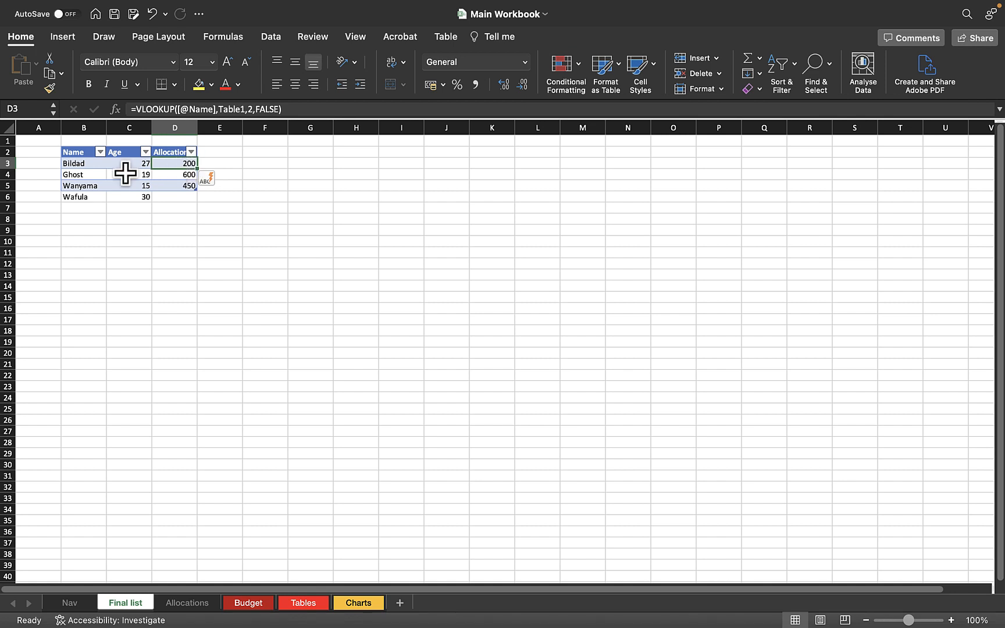
- Compare the looked-up allocations on the Final list sheet, especially D4, with the matching names and values on the Allocations sheet
{"action": "left_click", "coordinate": [186, 602]}
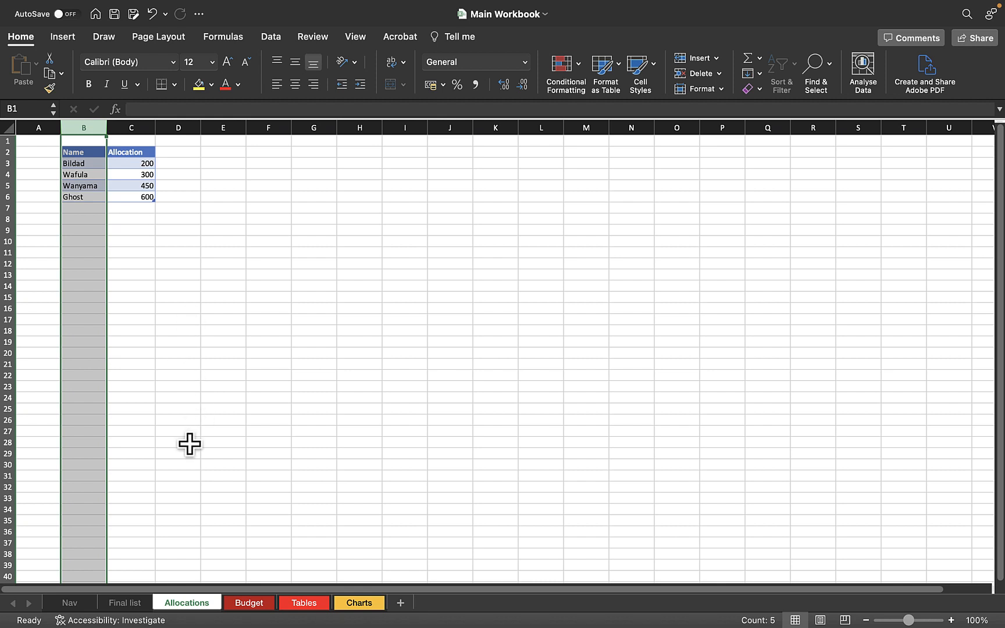
{"action": "left_click", "coordinate": [138, 604]}
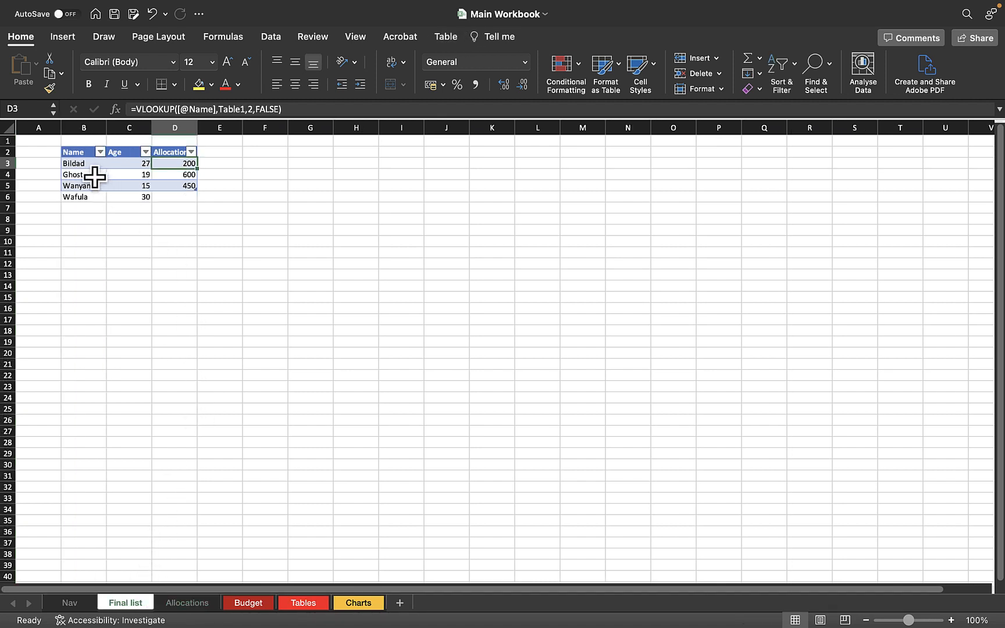
{"action": "left_click", "coordinate": [97, 175]}
{"action": "left_click", "coordinate": [188, 175]}
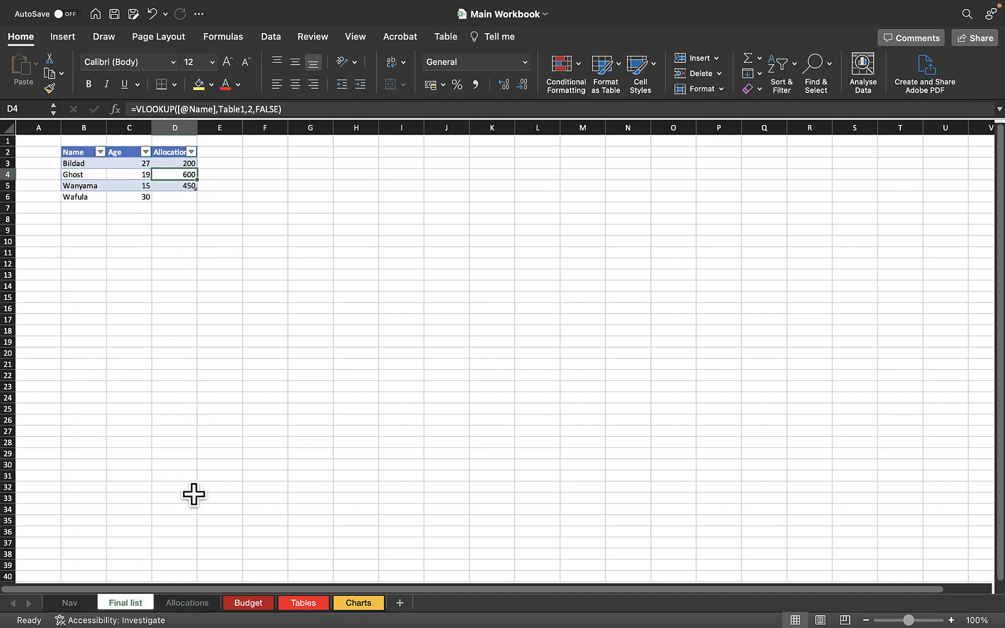
{"action": "left_click", "coordinate": [191, 602]}
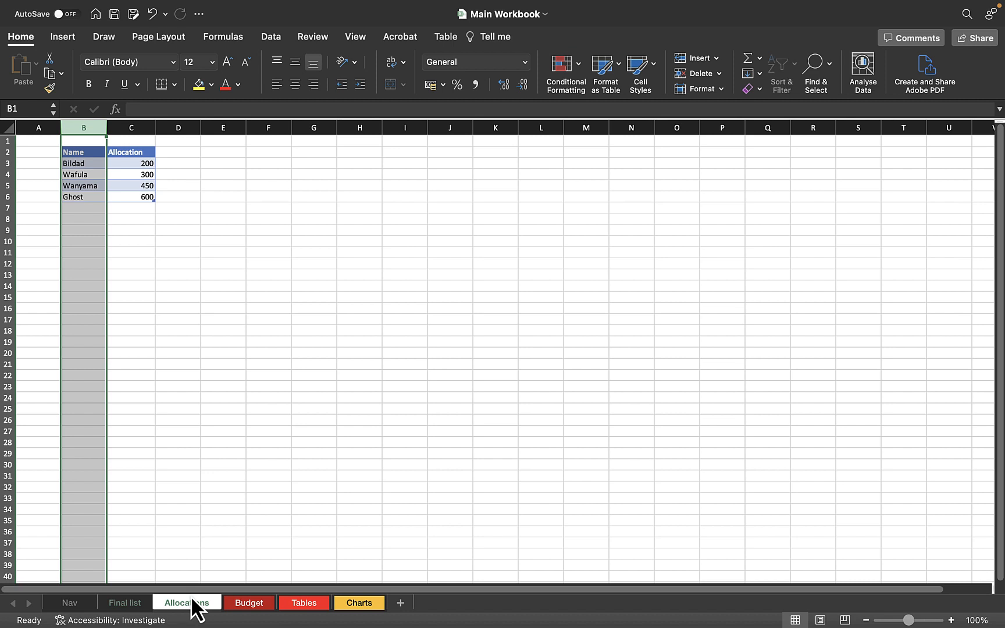
{"action": "left_click", "coordinate": [145, 197]}
{"action": "left_click", "coordinate": [125, 603]}
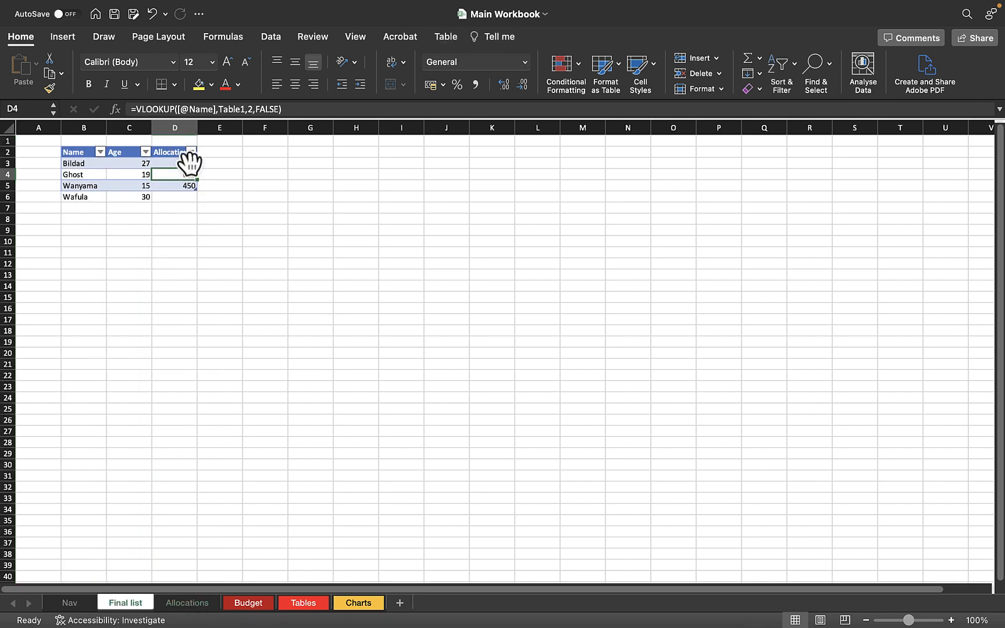
- Try to extend the table and its VLOOKUP formula from D5 down to row 6, and undo it
{"action": "left_click", "coordinate": [183, 194]}
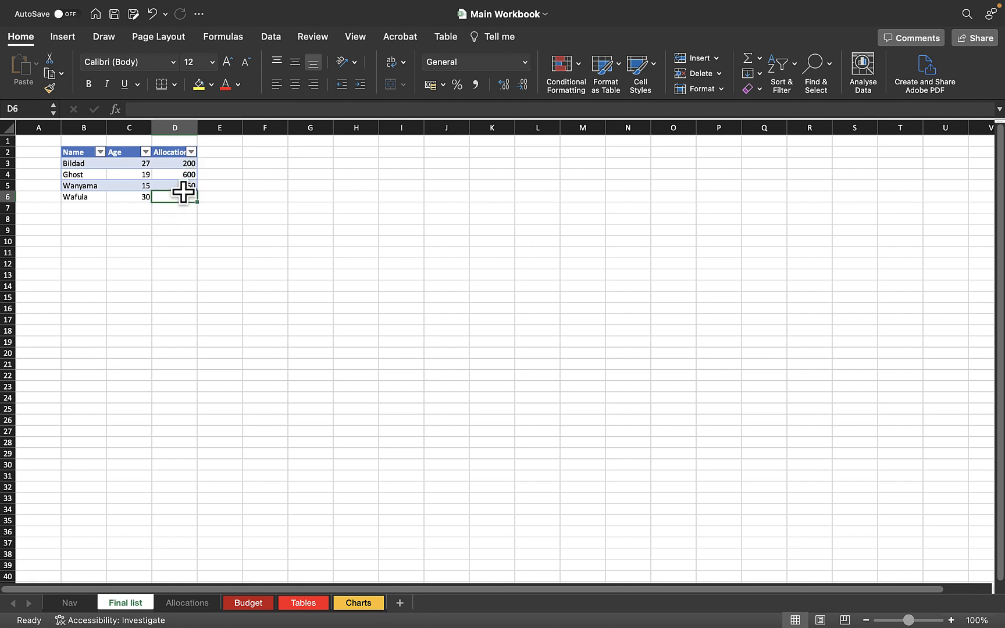
{"action": "left_click", "coordinate": [188, 185]}
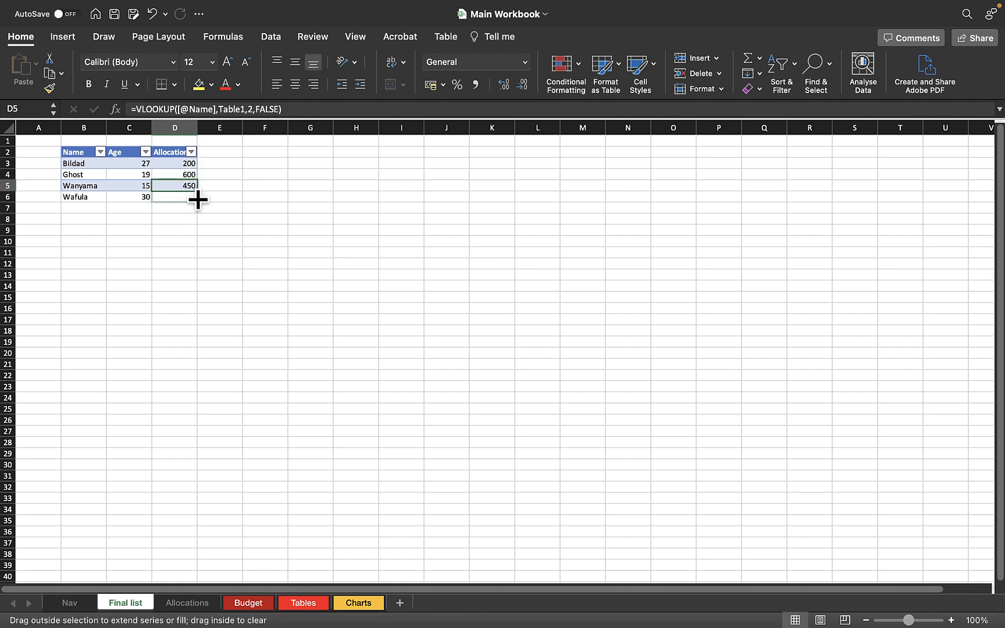
{"action": "left_click_drag", "start_coordinate": [198, 199], "coordinate": [200, 200]}
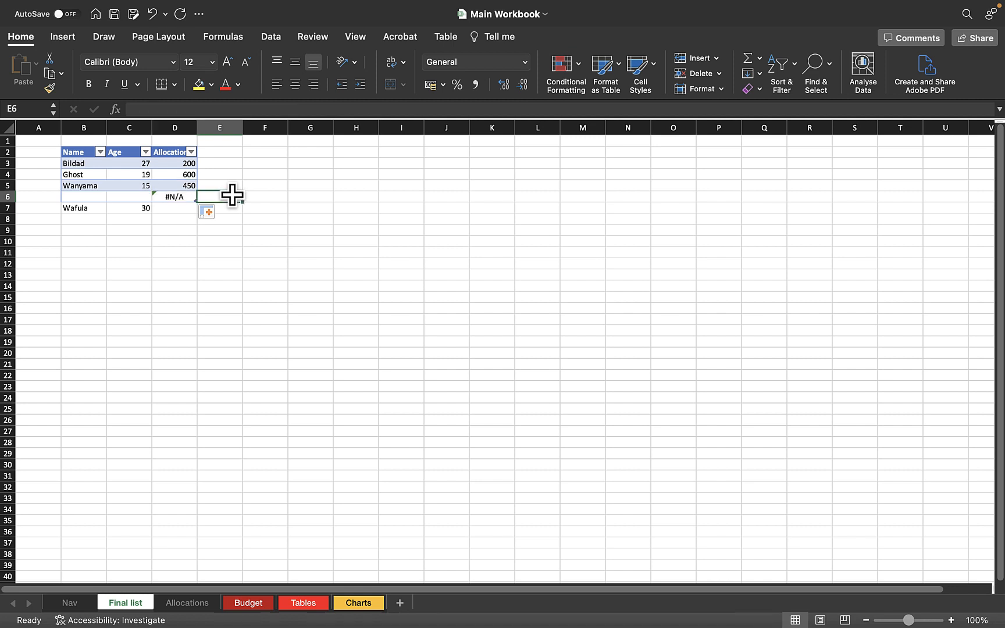
{"action": "key", "text": "super+z"}
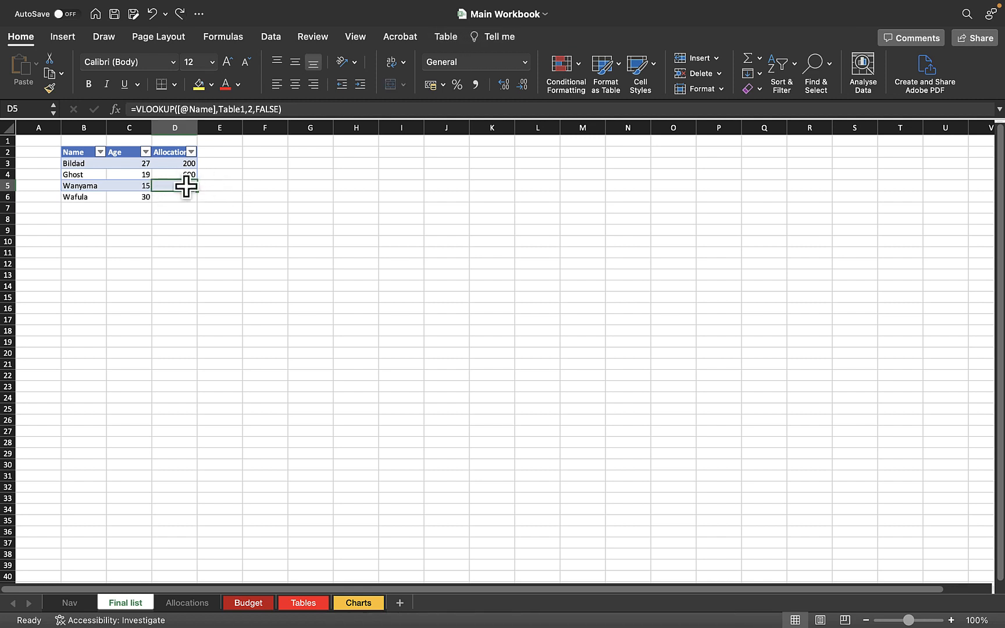
- Copy the VLOOKUP formula from D3 to D6 and compare it with the formula in D5
{"action": "left_click", "coordinate": [189, 163]}
{"action": "key", "text": "super+c"}
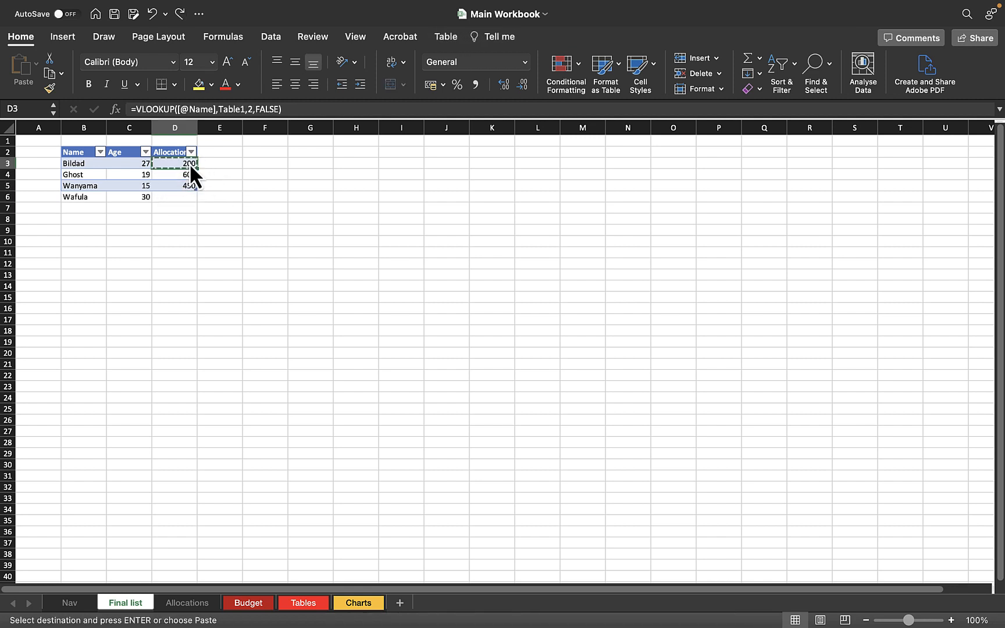
{"action": "left_click", "coordinate": [178, 199]}
{"action": "key", "text": "super+v"}
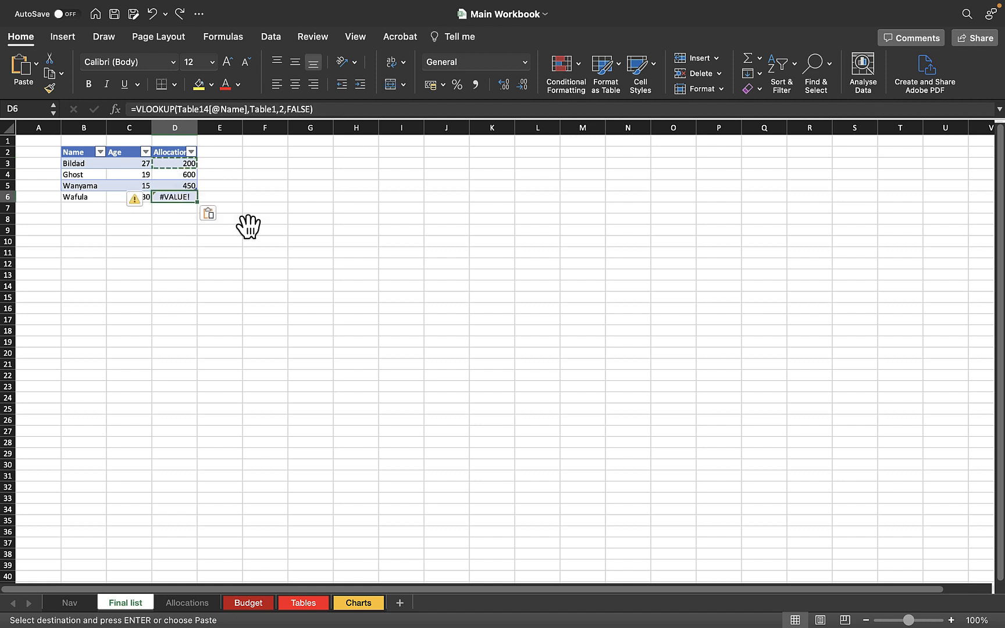
{"action": "left_click", "coordinate": [244, 217]}
{"action": "left_click", "coordinate": [185, 198]}
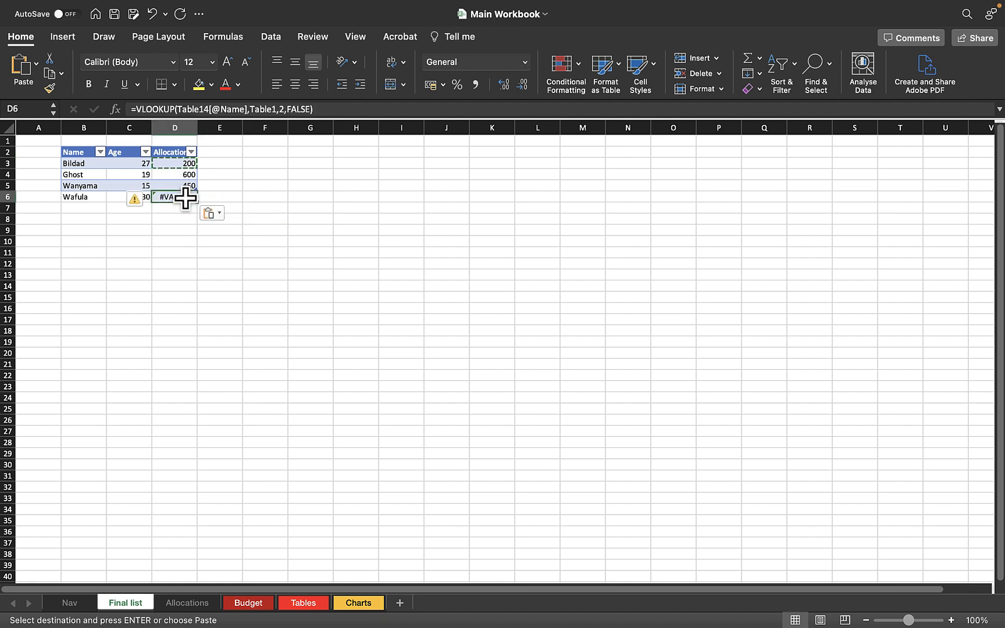
{"action": "left_click", "coordinate": [177, 188]}
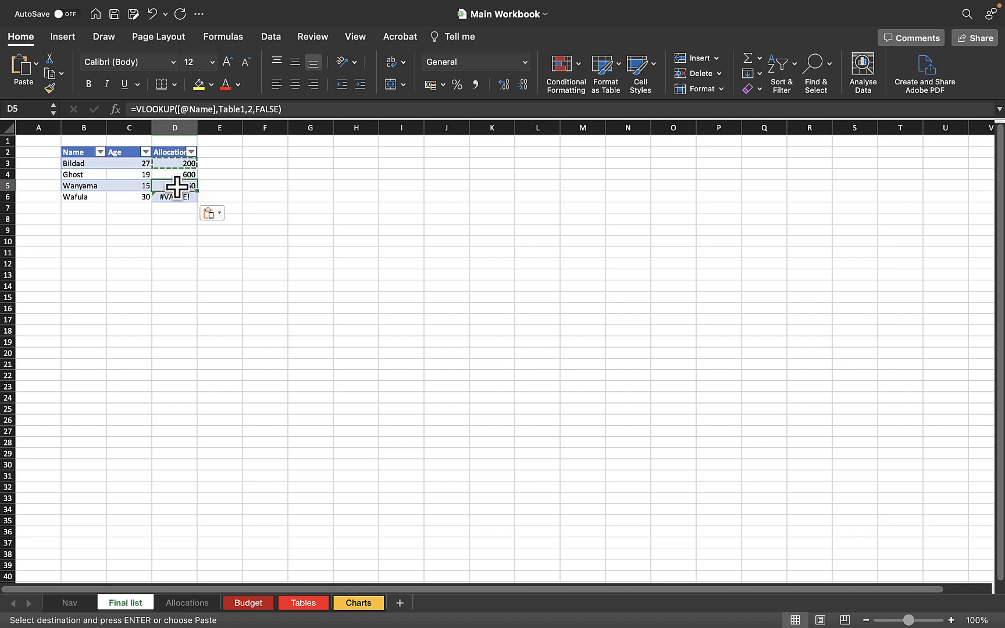
{"action": "left_click", "coordinate": [176, 197]}
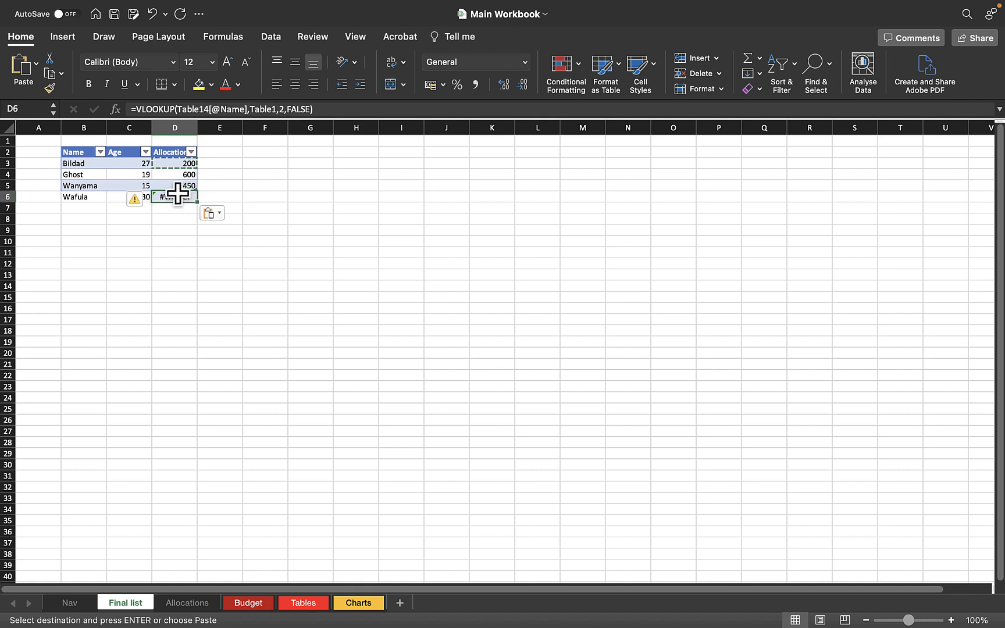
- Try to remove the Table14 prefix from the lookup value in D6's VLOOKUP formula
{"action": "left_click", "coordinate": [212, 109]}
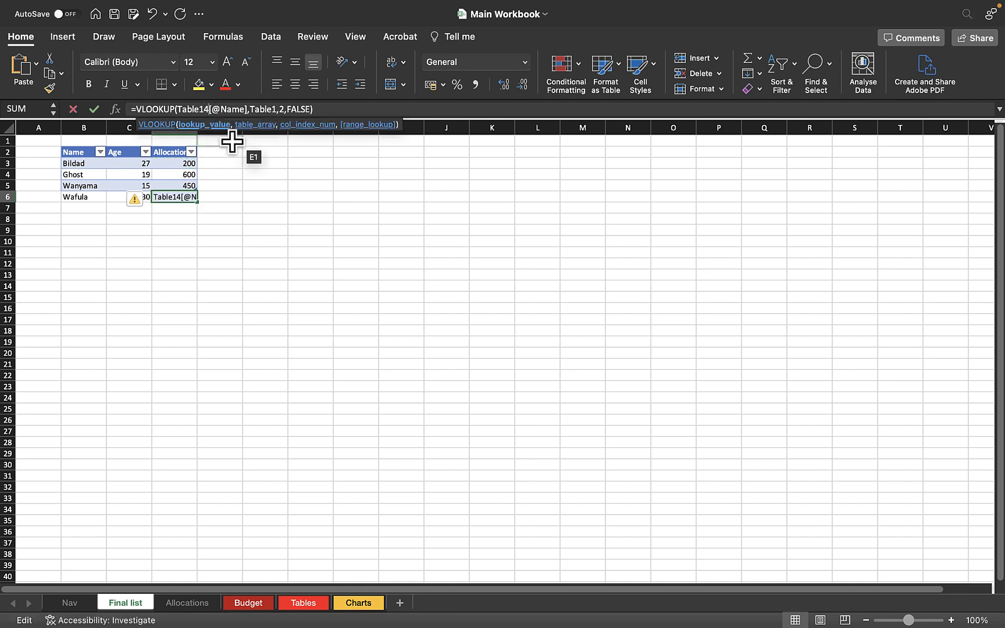
{"action": "key", "text": "BackSpace"}
{"action": "key", "text": "BackSpace"}
{"action": "key", "text": "BackSpace"}
{"action": "key", "text": "BackSpace"}
{"action": "key", "text": "BackSpace"}
{"action": "key", "text": "BackSpace"}
{"action": "key", "text": "BackSpace"}
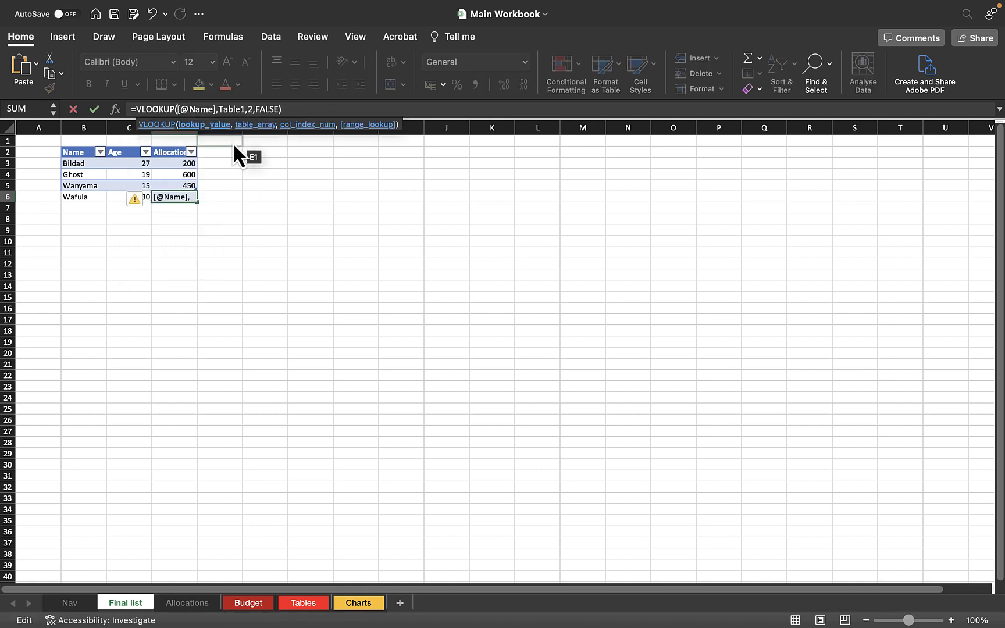
{"action": "key", "text": "Return"}
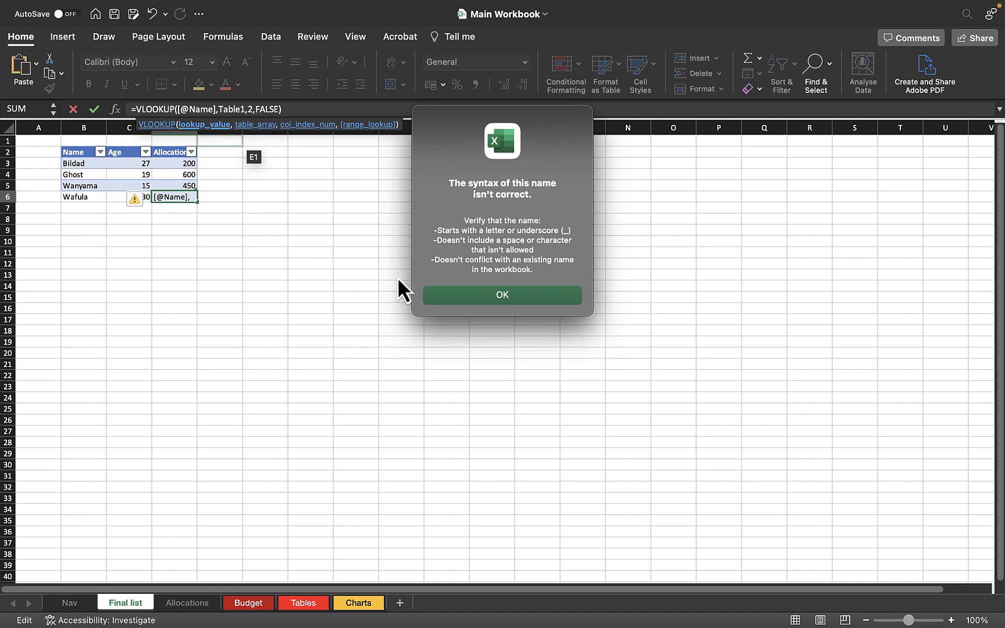
{"action": "left_click", "coordinate": [482, 301]}
{"action": "left_click", "coordinate": [165, 232]}
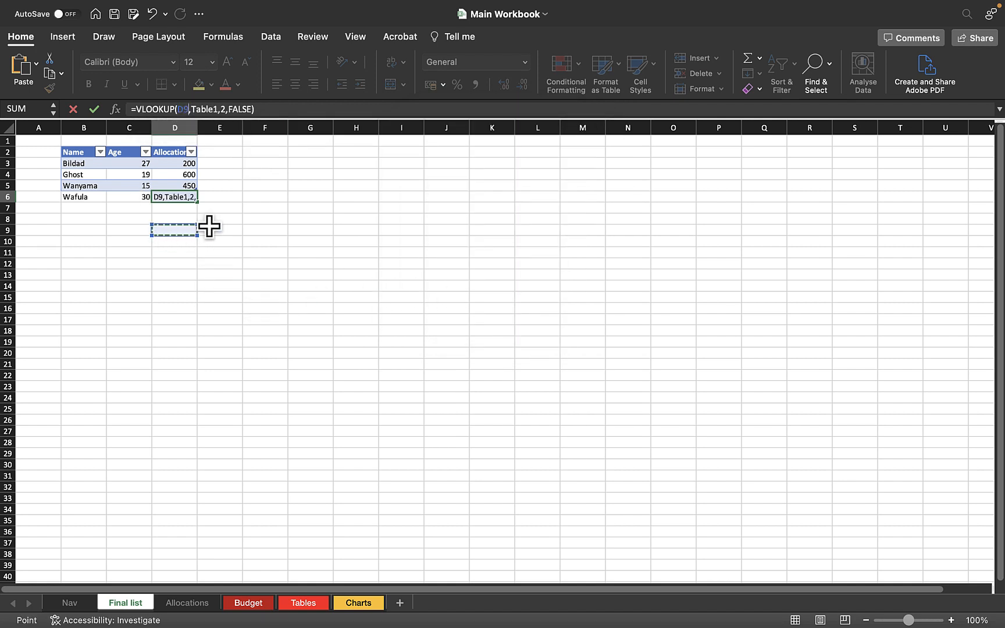
{"action": "key", "text": "Escape"}
{"action": "left_click", "coordinate": [247, 197]}
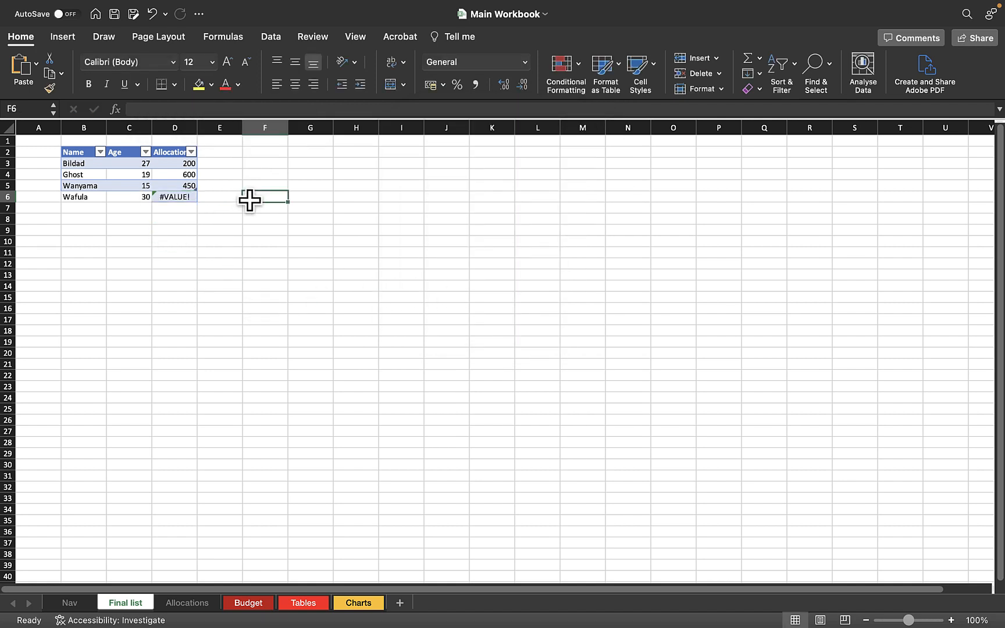
- Clear the formula in D6 and all remaining contents of row 6 on the Final list sheet
{"action": "left_click", "coordinate": [160, 200]}
{"action": "key", "text": "Delete"}
{"action": "left_click", "coordinate": [68, 201]}
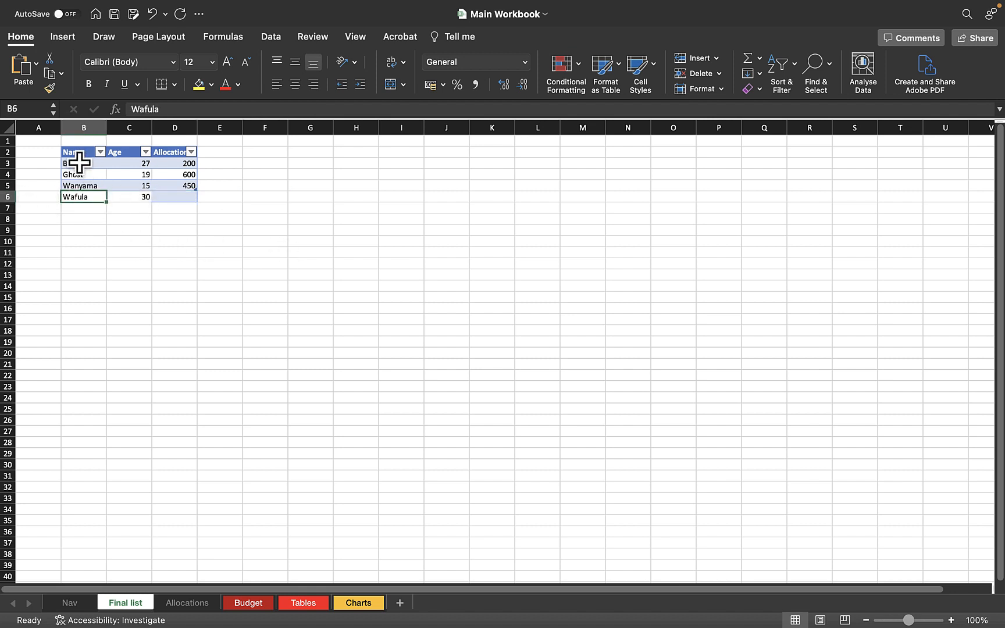
{"action": "left_click_drag", "start_coordinate": [80, 162], "coordinate": [191, 199]}
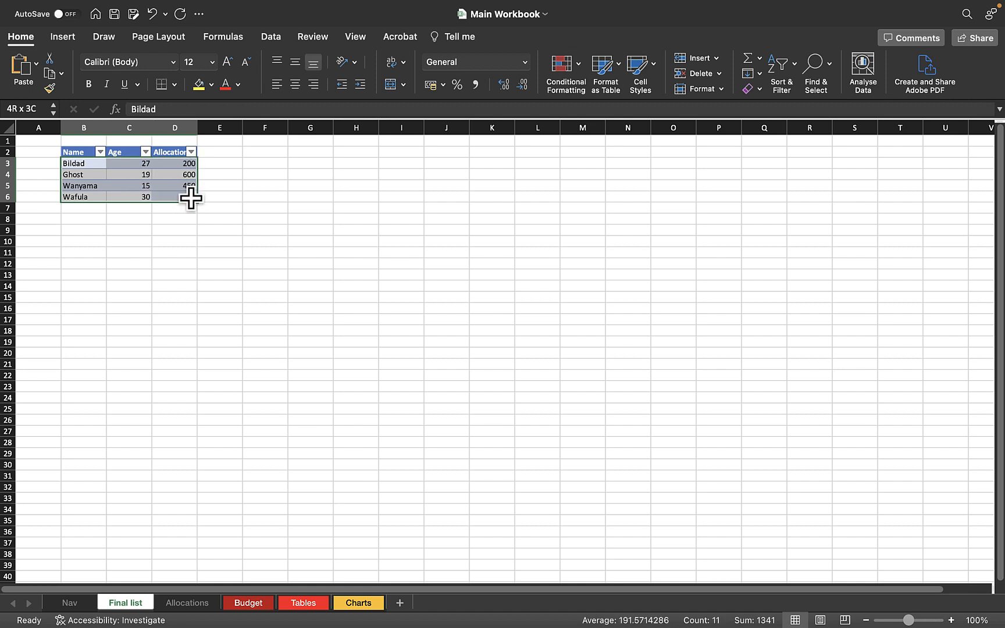
{"action": "left_click", "coordinate": [146, 207]}
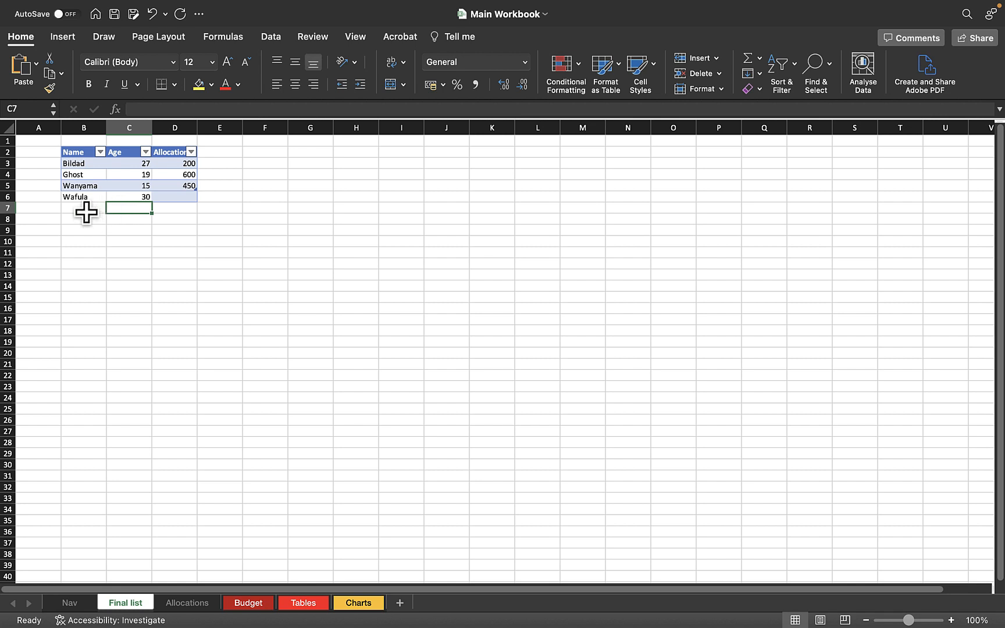
{"action": "left_click", "coordinate": [8, 197]}
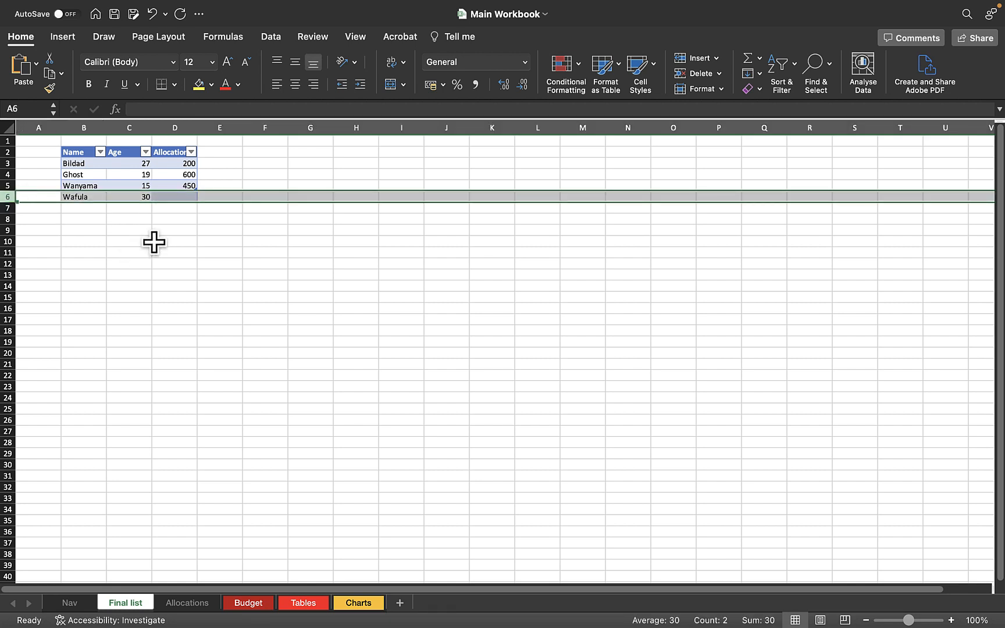
{"action": "key", "text": "Delete"}
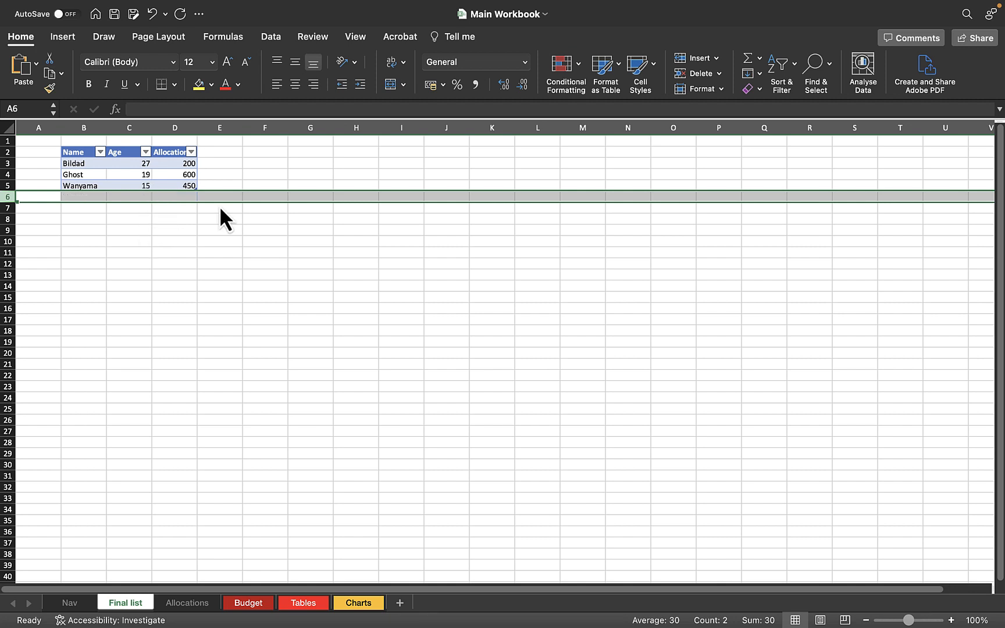
{"action": "left_click", "coordinate": [262, 230]}
- Re-enter the removed person's name in B6, directly below the table, and set the age in C6 to 20
{"action": "left_click", "coordinate": [88, 199]}
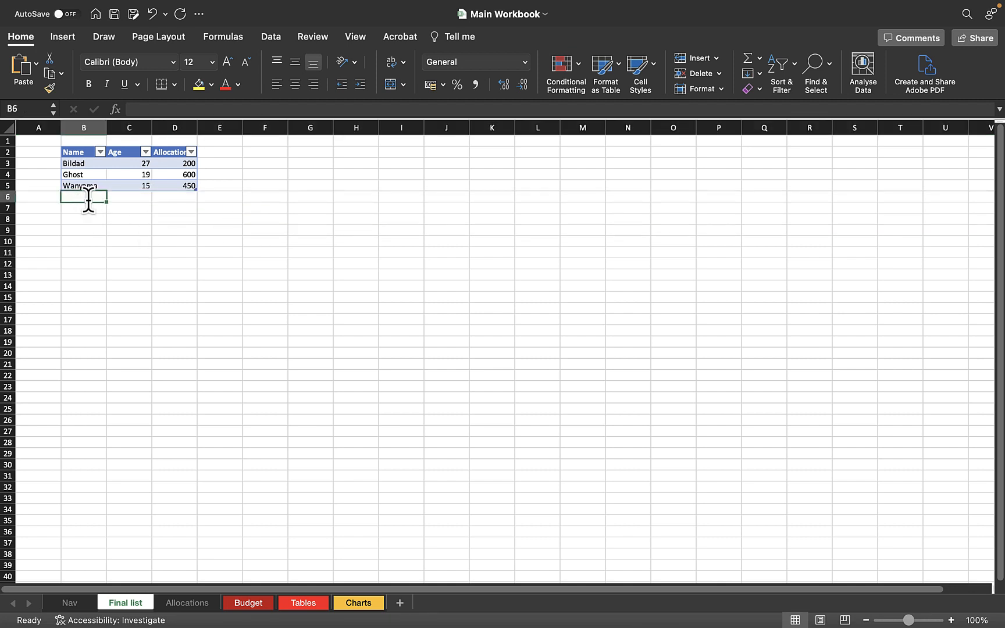
{"action": "type", "text": "Waful"}
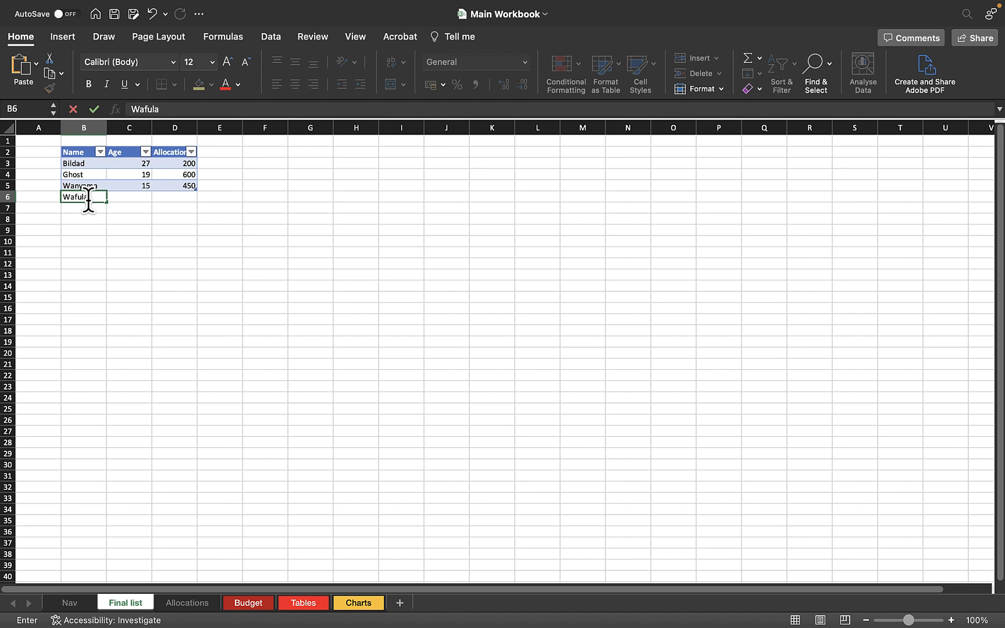
{"action": "type", "text": "a"}
{"action": "key", "text": "Tab"}
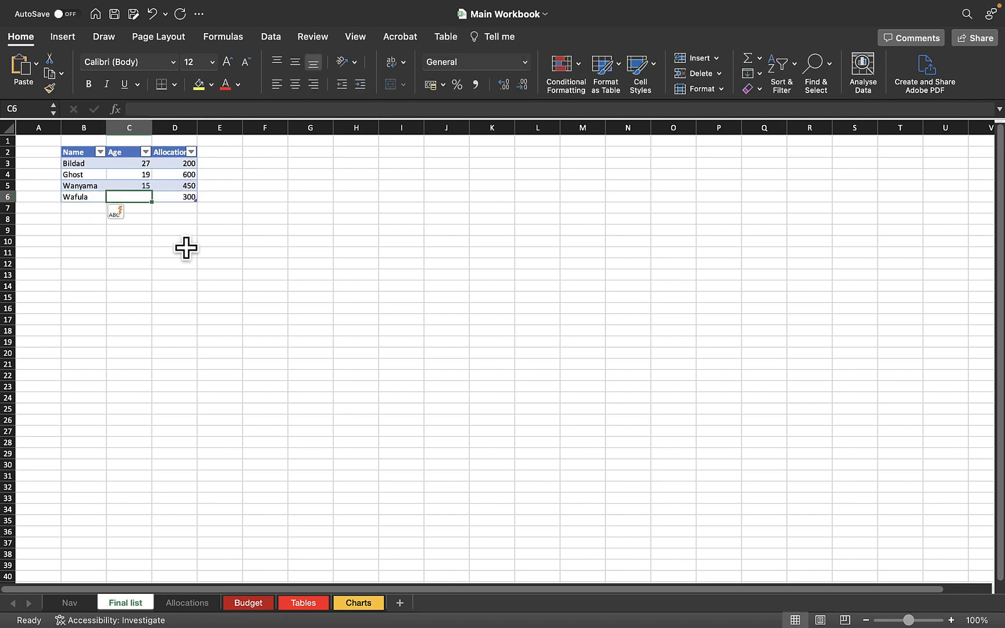
{"action": "type", "text": "27"}
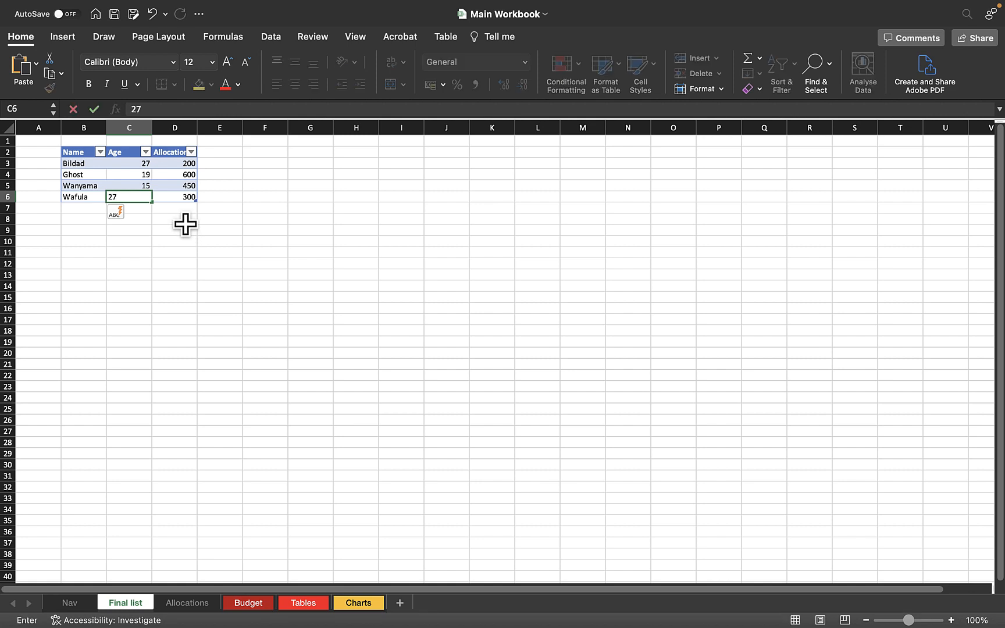
{"action": "type", "text": "20"}
{"action": "key", "text": "Return"}
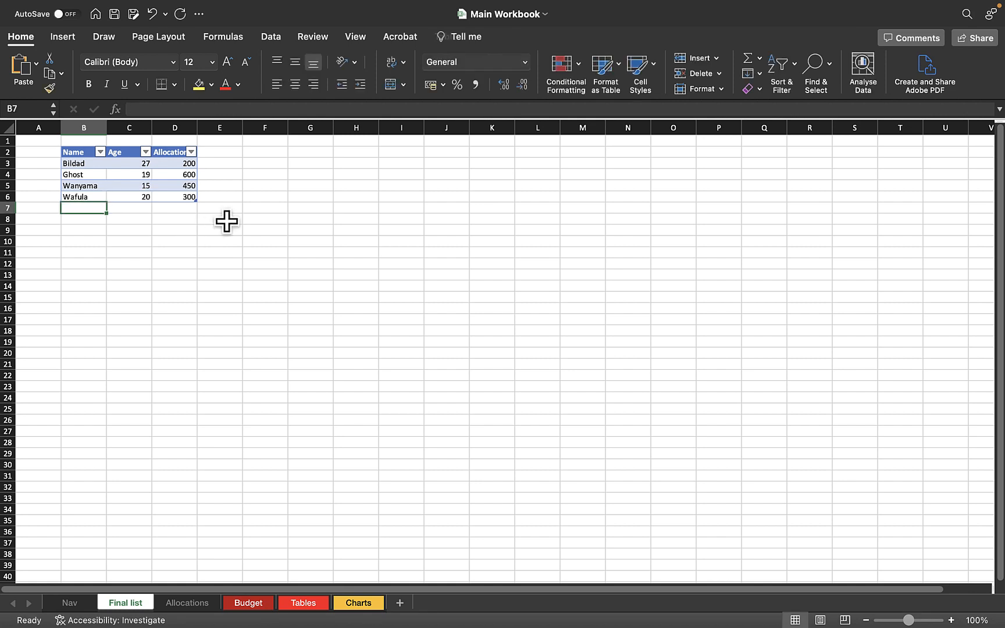
- Check the new table row's name in B6 and the Allocation formula in D6
{"action": "left_click", "coordinate": [232, 231]}
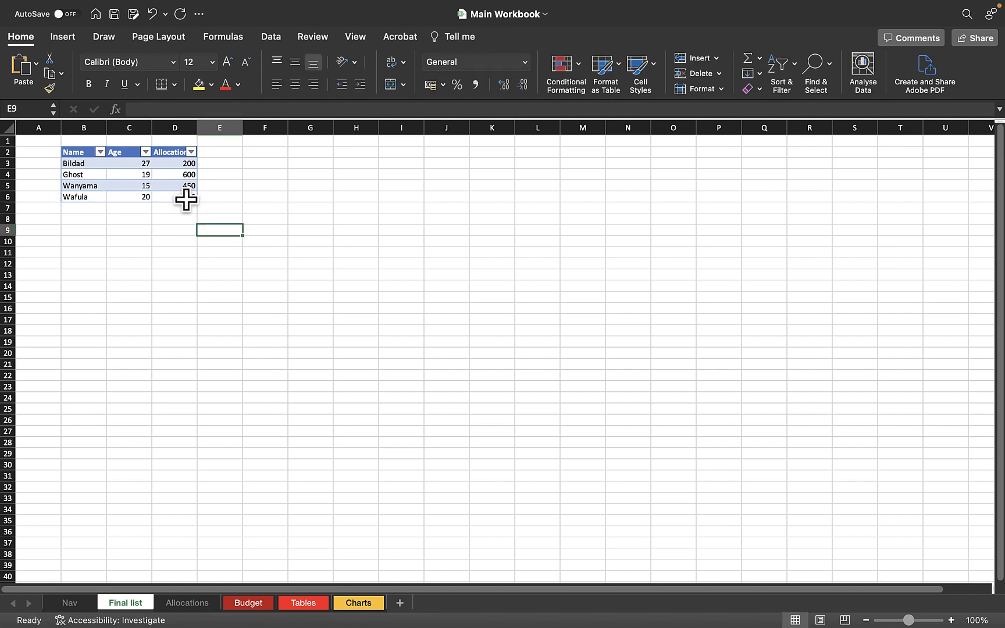
{"action": "left_click", "coordinate": [82, 196]}
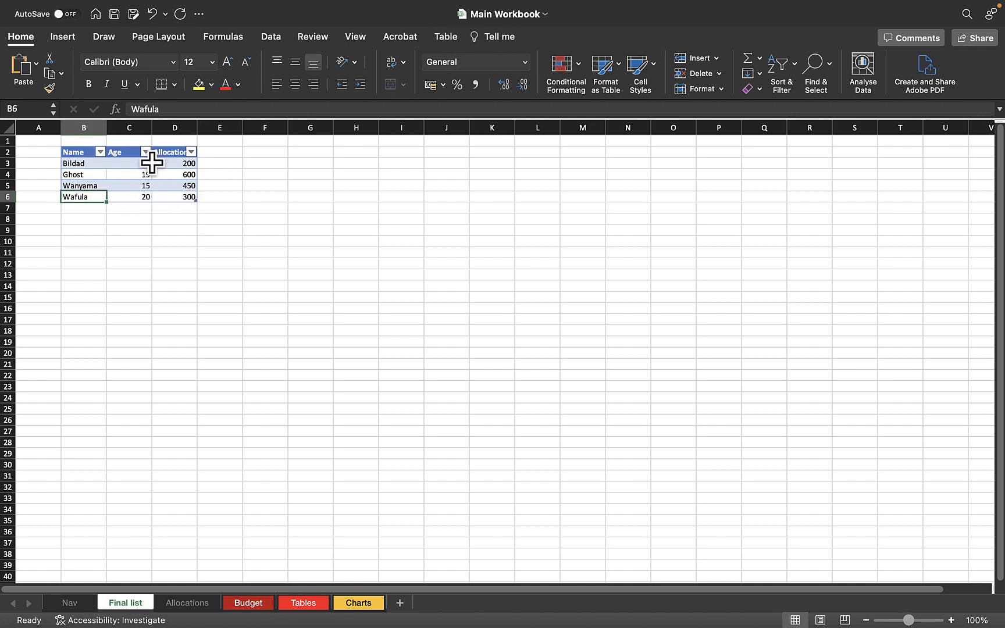
{"action": "left_click", "coordinate": [186, 208]}
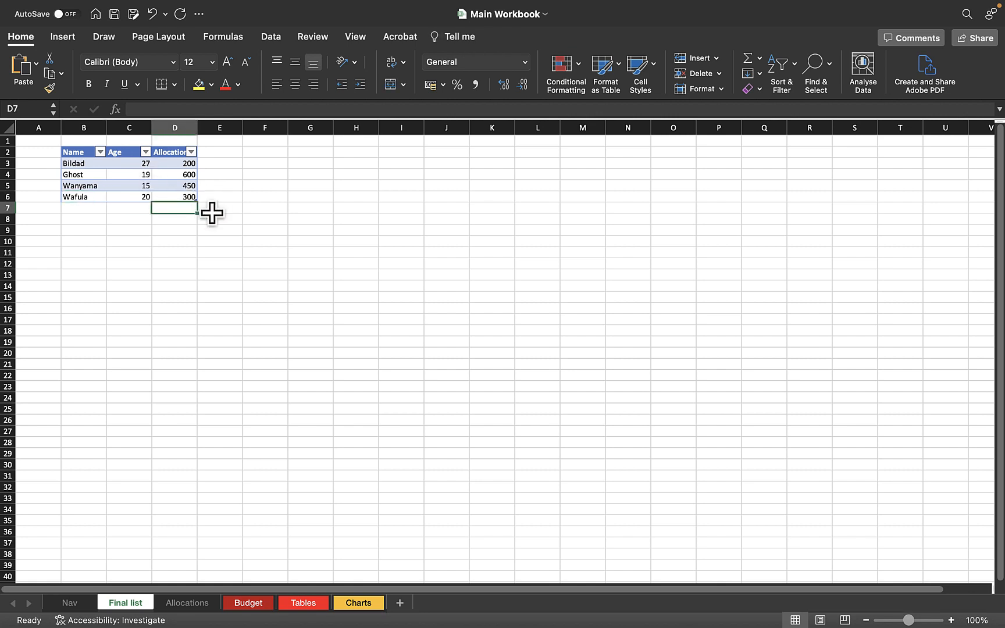
{"action": "left_click", "coordinate": [168, 197]}
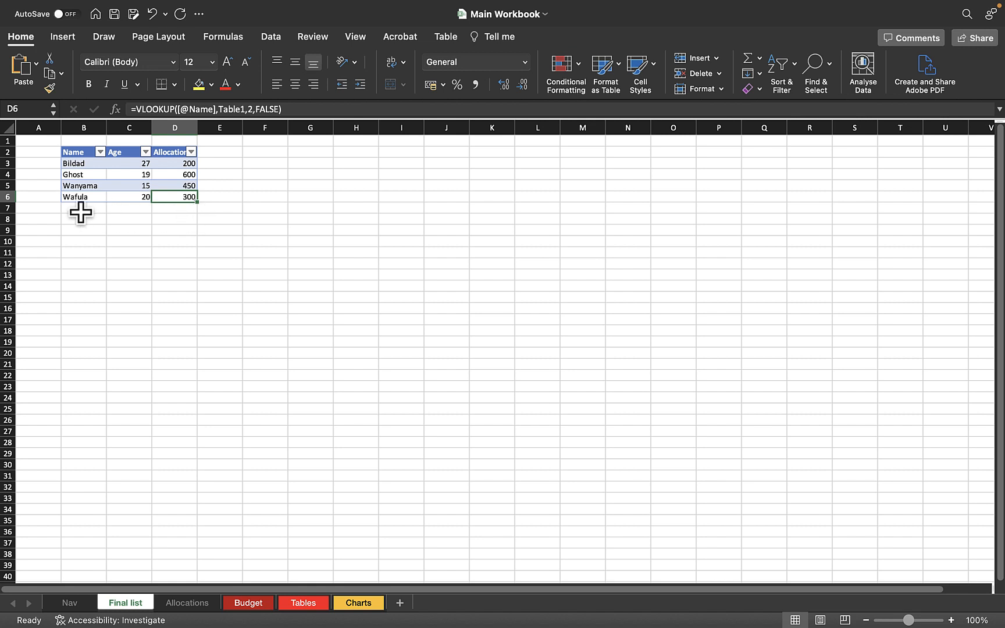
- Delete rows 4 to 7 from the Final list sheet
{"action": "left_click_drag", "start_coordinate": [9, 176], "coordinate": [12, 207]}
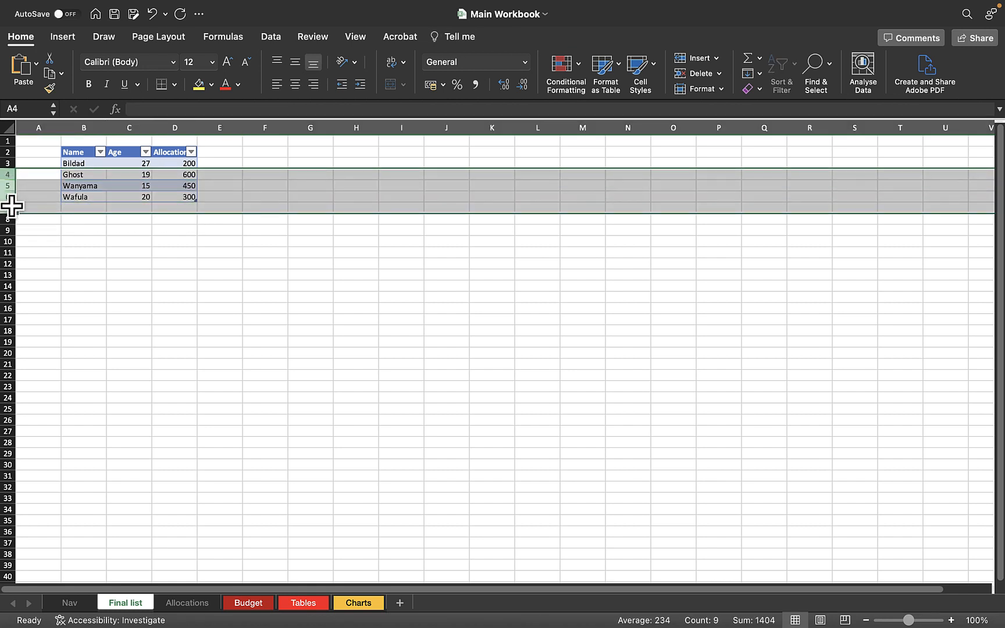
{"action": "key", "text": "super+minus"}
{"action": "left_click", "coordinate": [175, 207]}
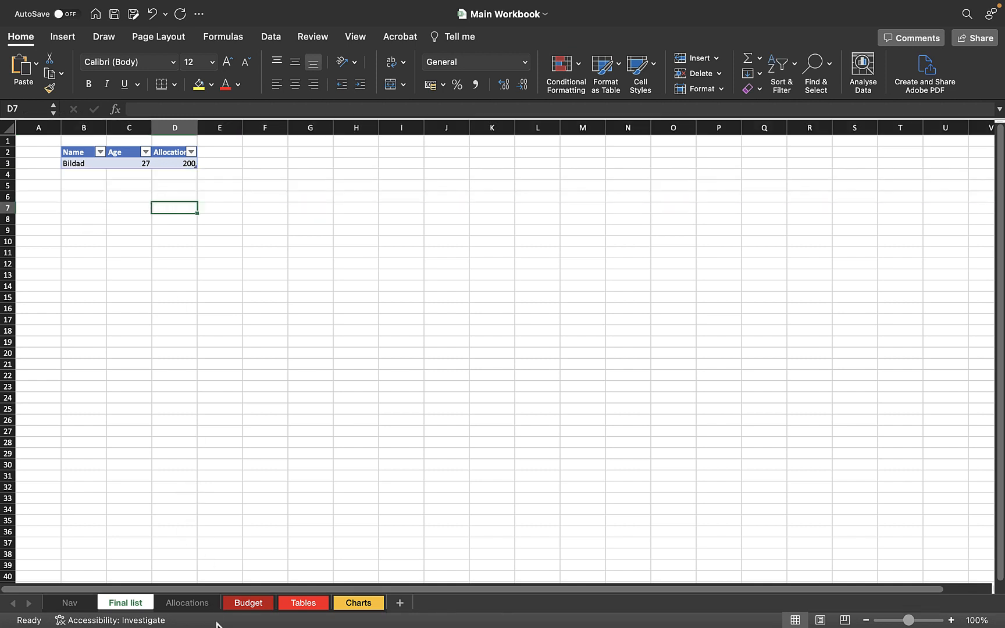
- Add row 4 below the Final list table with the second name from the Allocations sheet and age 19
{"action": "left_click", "coordinate": [189, 604]}
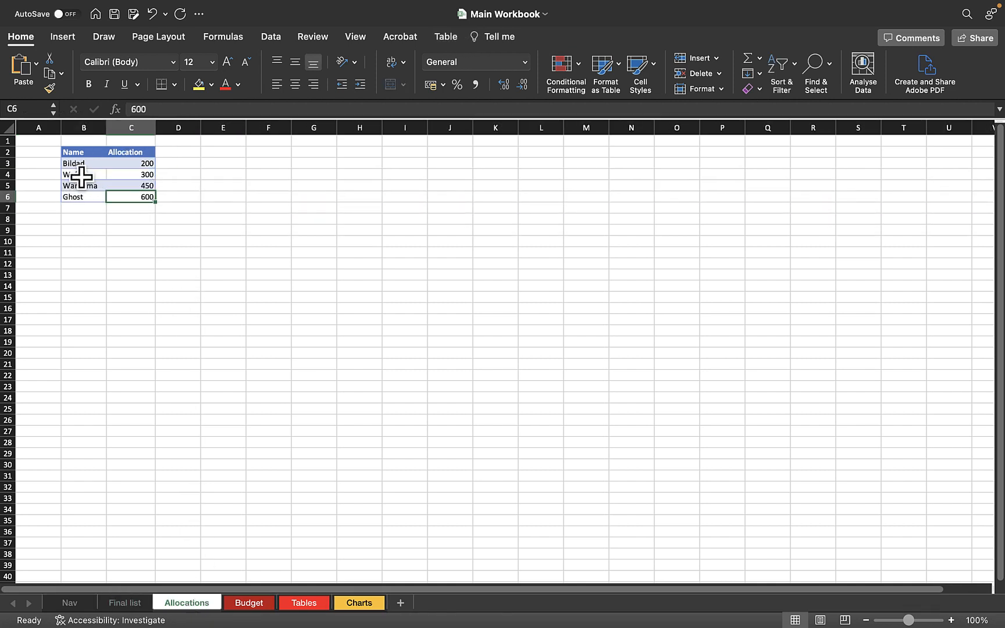
{"action": "left_click", "coordinate": [135, 606]}
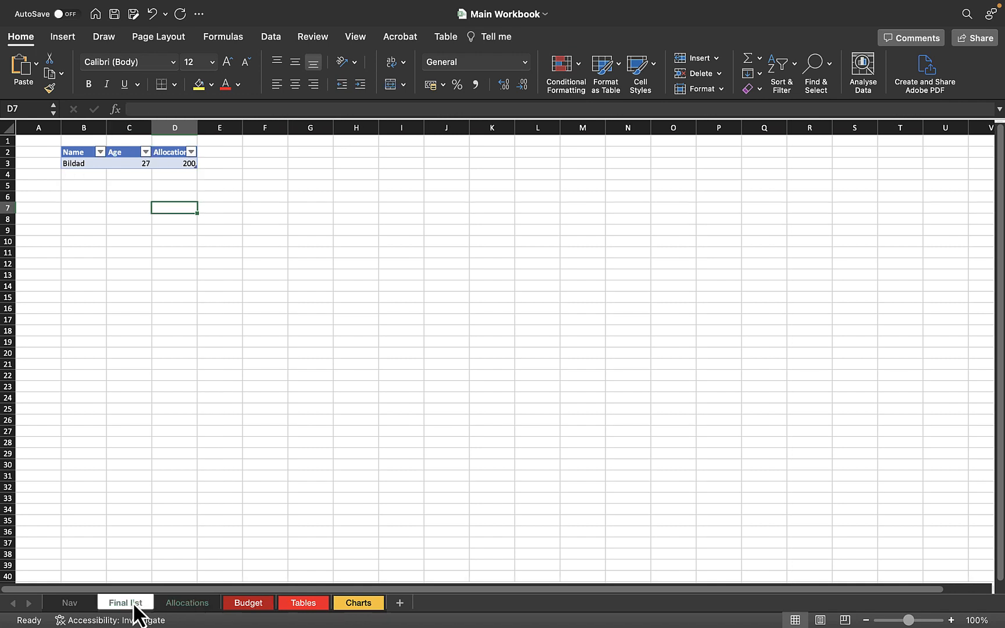
{"action": "left_click", "coordinate": [93, 175]}
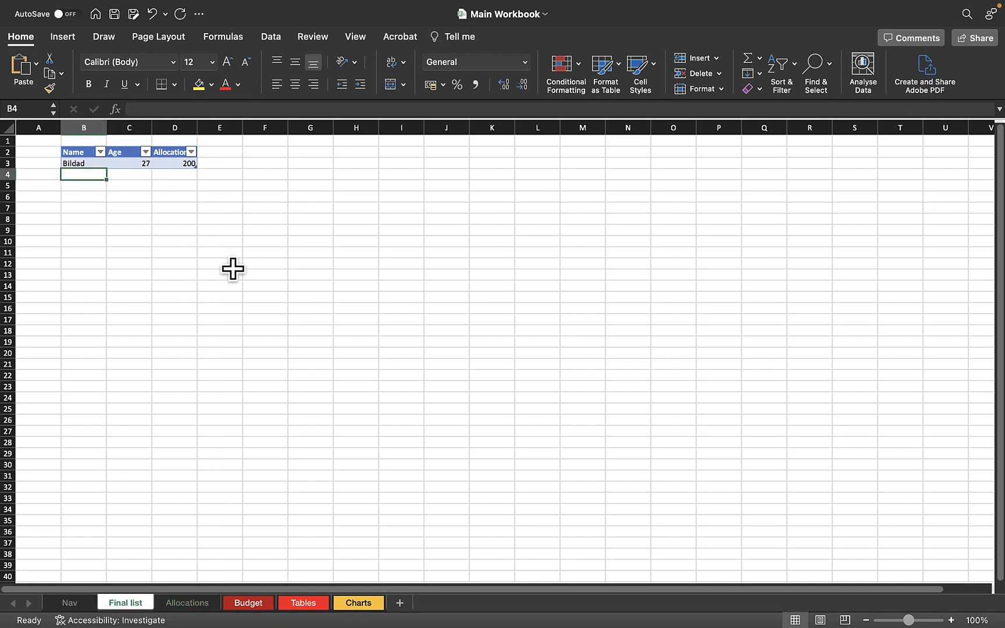
{"action": "type", "text": "Wafula"}
{"action": "key", "text": "Tab"}
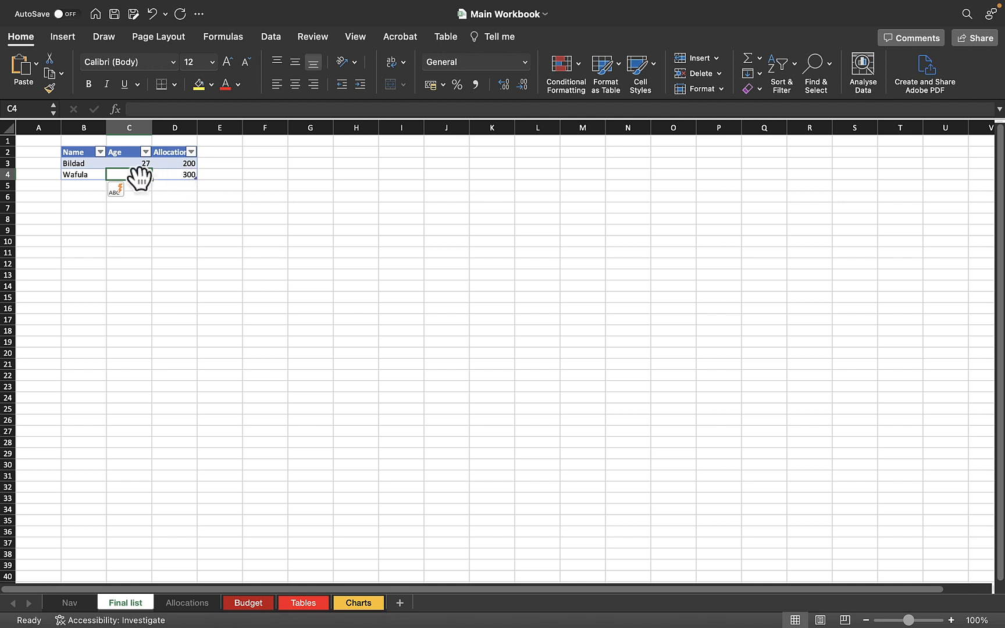
{"action": "type", "text": "19"}
{"action": "key", "text": "Return"}
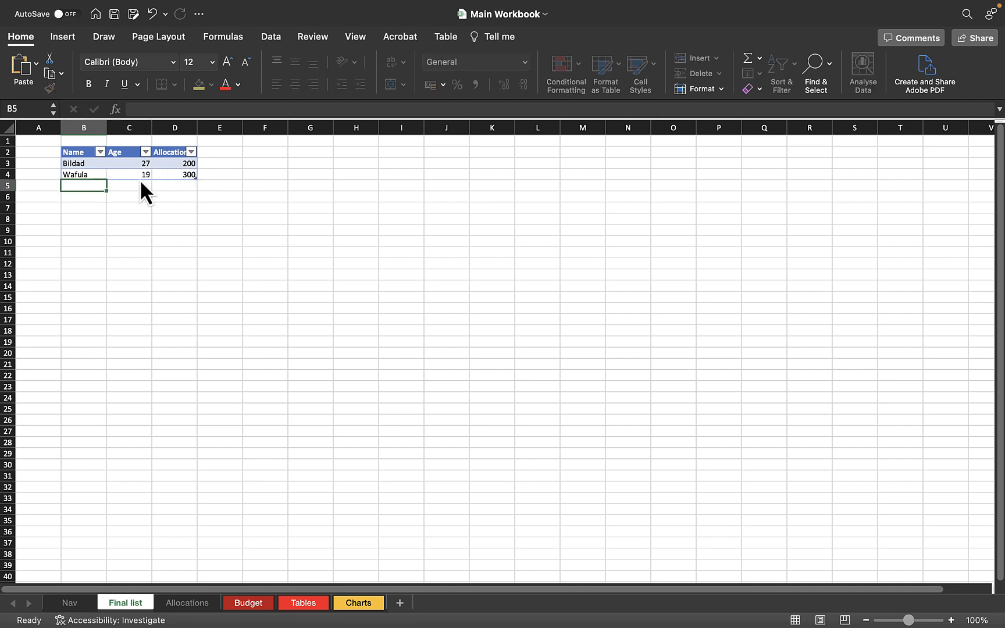
- Add row 5 below the Final list table with the last name from the Allocations sheet and age 21
{"action": "type", "text": "G"}
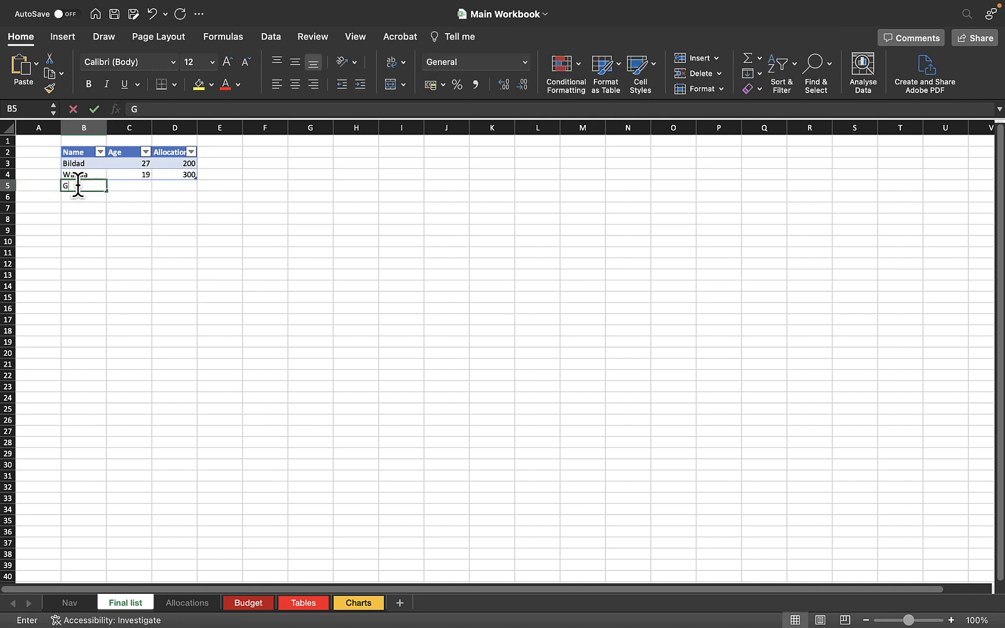
{"action": "type", "text": "host"}
{"action": "key", "text": "Tab"}
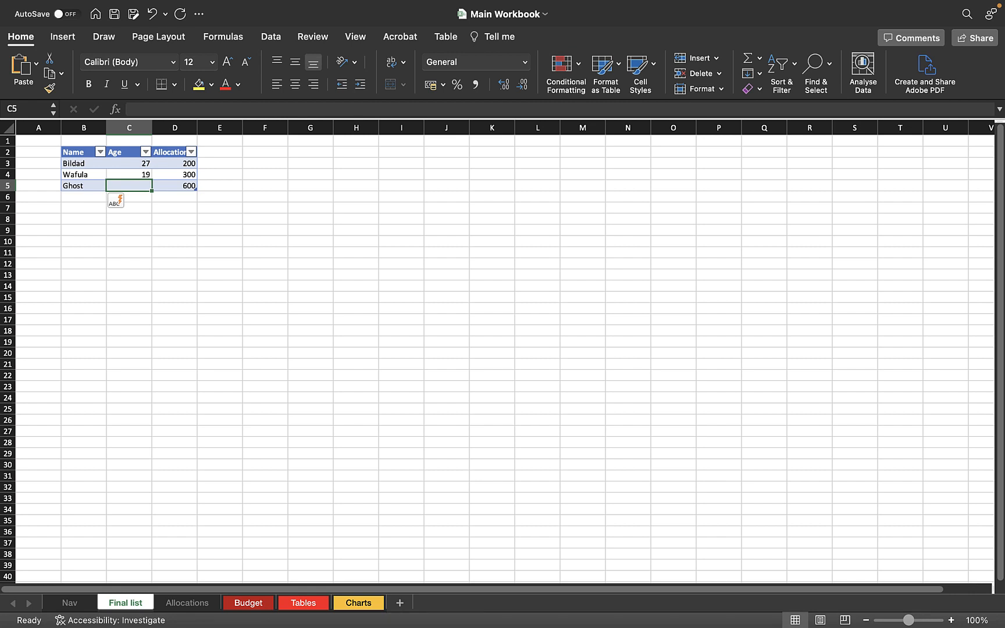
{"action": "type", "text": "21"}
{"action": "key", "text": "Return"}
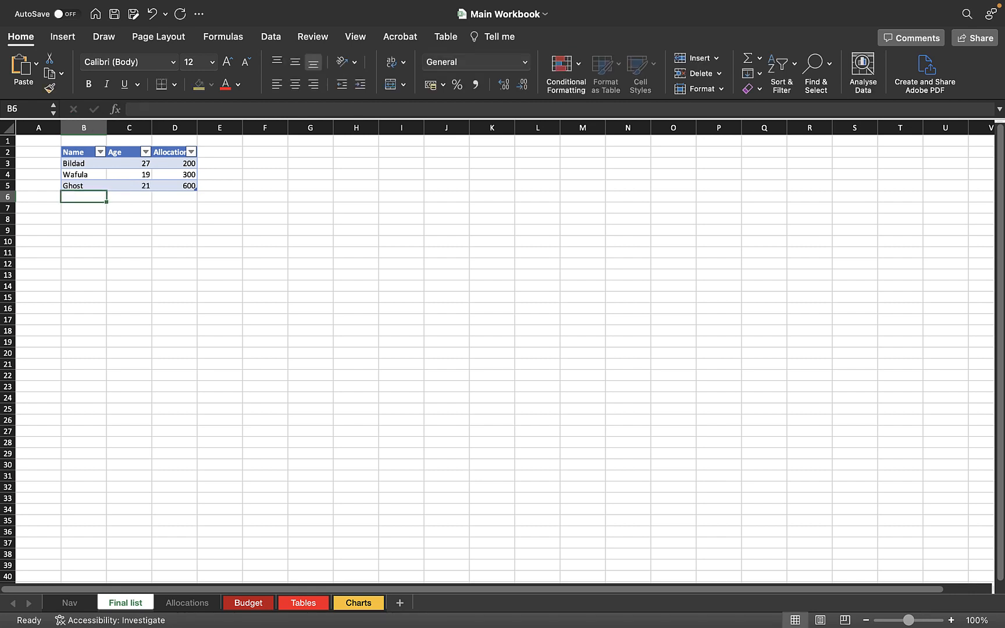
- Replace the name in B5 with the same name as in B3
{"action": "left_click", "coordinate": [81, 185]}
{"action": "type", "text": "Bildad"}
{"action": "key", "text": "Tab"}
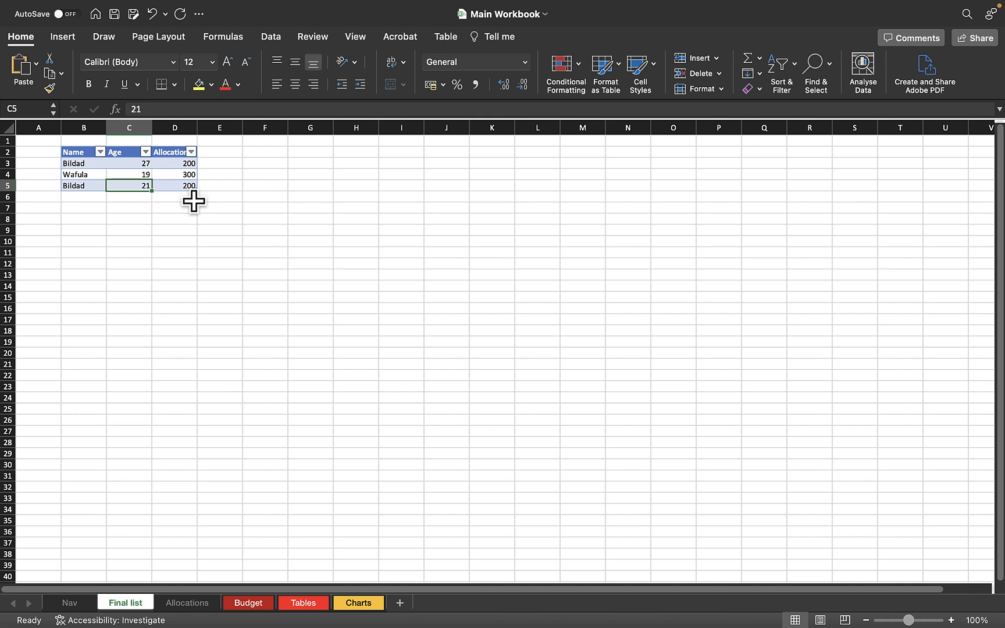
- Change the name in B5 back to the last name from the Allocations sheet
{"action": "left_click", "coordinate": [96, 187]}
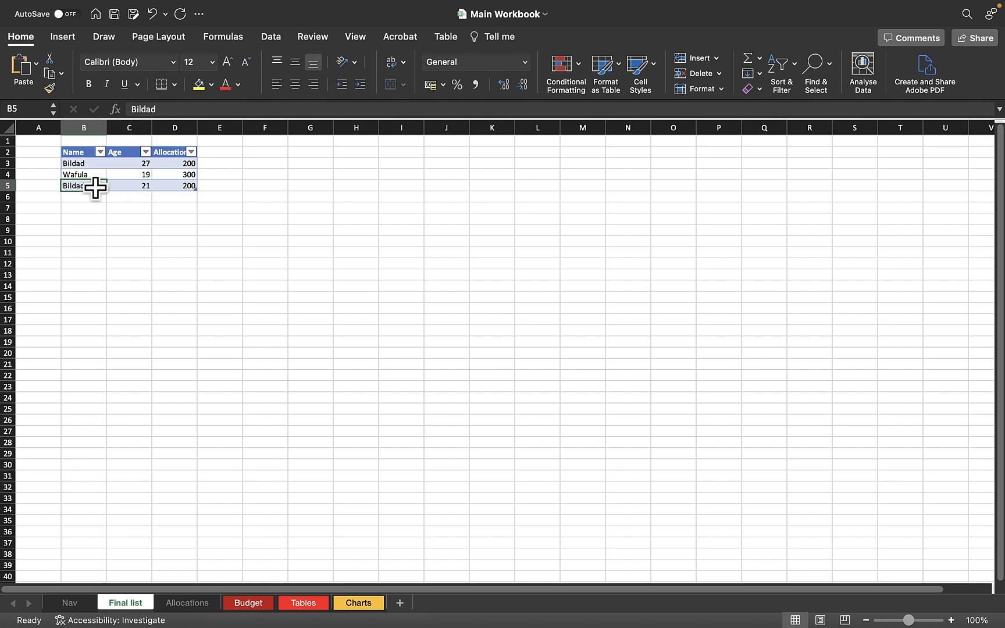
{"action": "type", "text": "Ghost"}
{"action": "key", "text": "Return"}
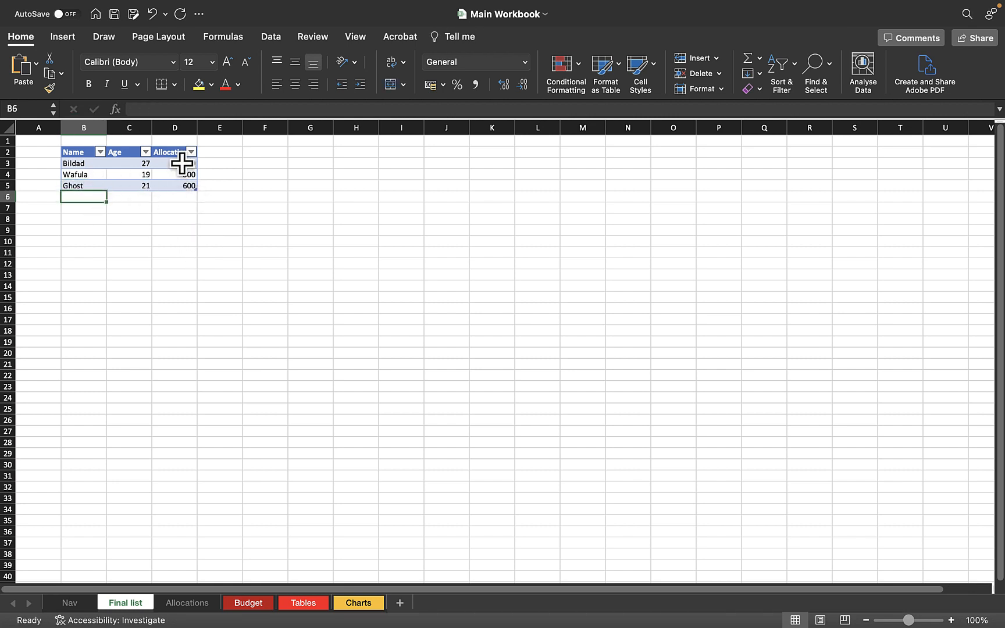
- Examine the VLOOKUP formula in the first Allocation cell, D3
{"action": "left_click", "coordinate": [181, 164]}
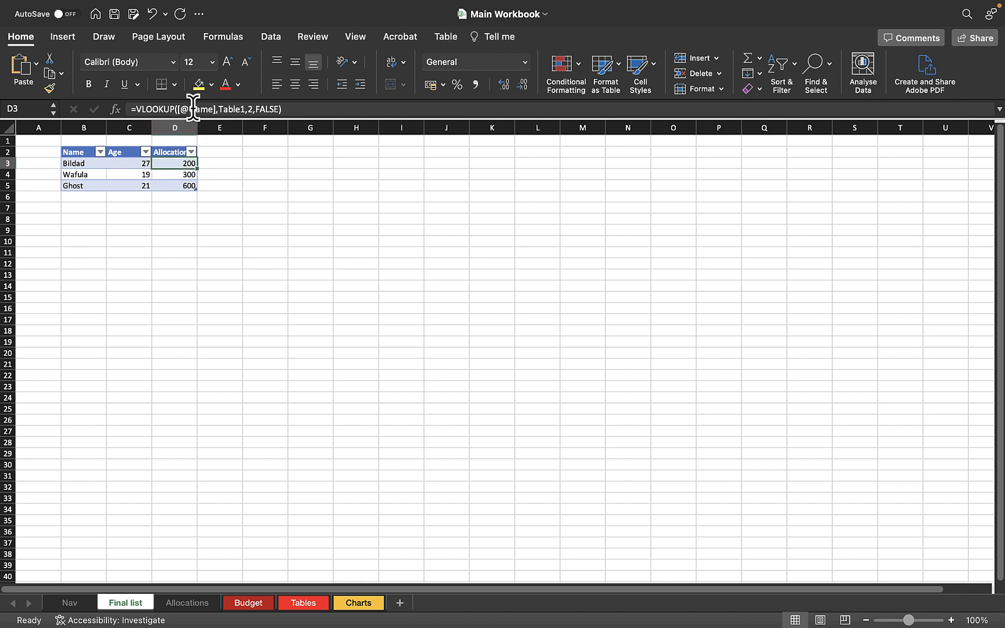